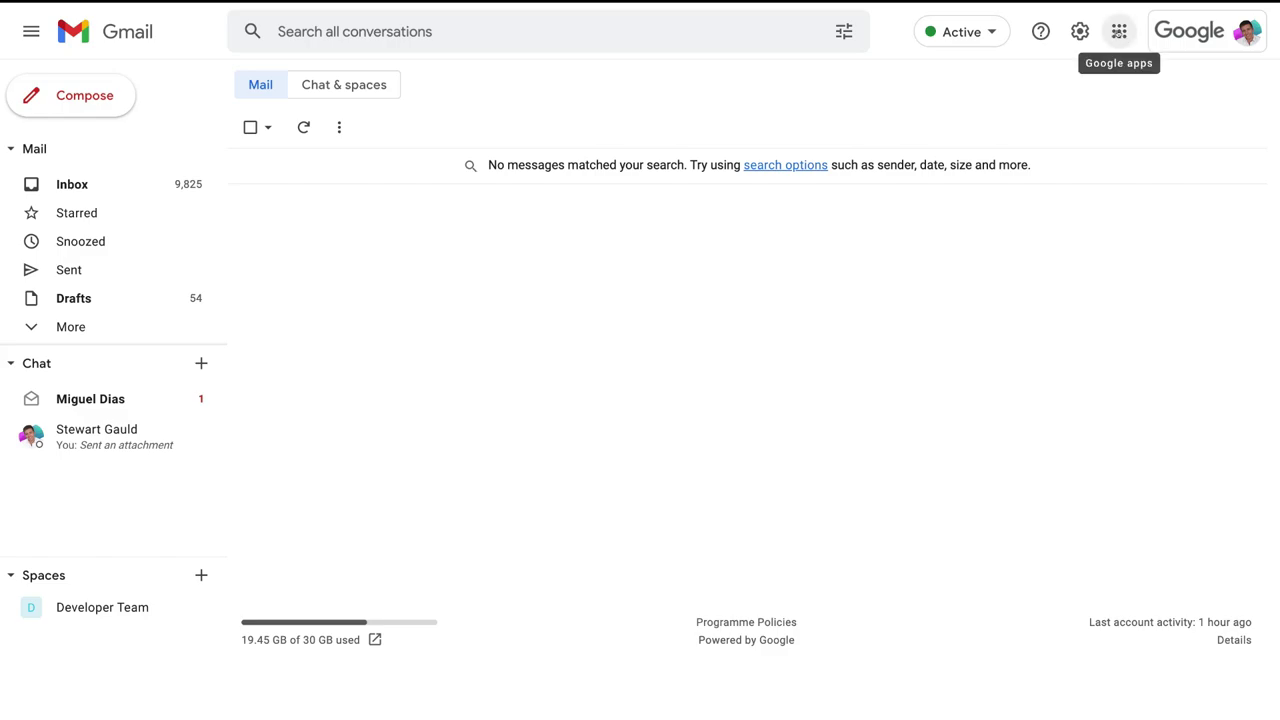
Switch from Gmail to the Google Admin console for syndeo.co.nz through the Google apps grid
{"action": "left_click", "coordinate": [1119, 31]}
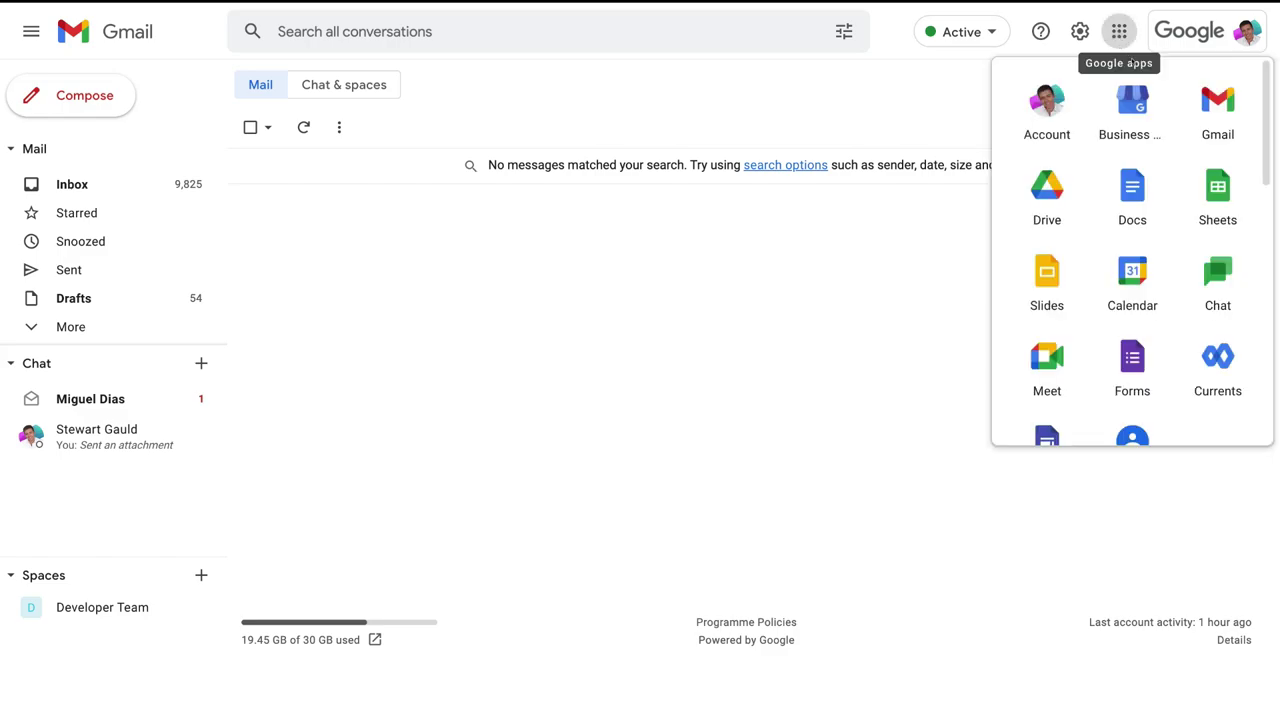
{"action": "scroll", "coordinate": [1138, 232], "scroll_direction": "down", "scroll_amount": 2}
{"action": "scroll", "coordinate": [1138, 232], "scroll_direction": "down", "scroll_amount": 3}
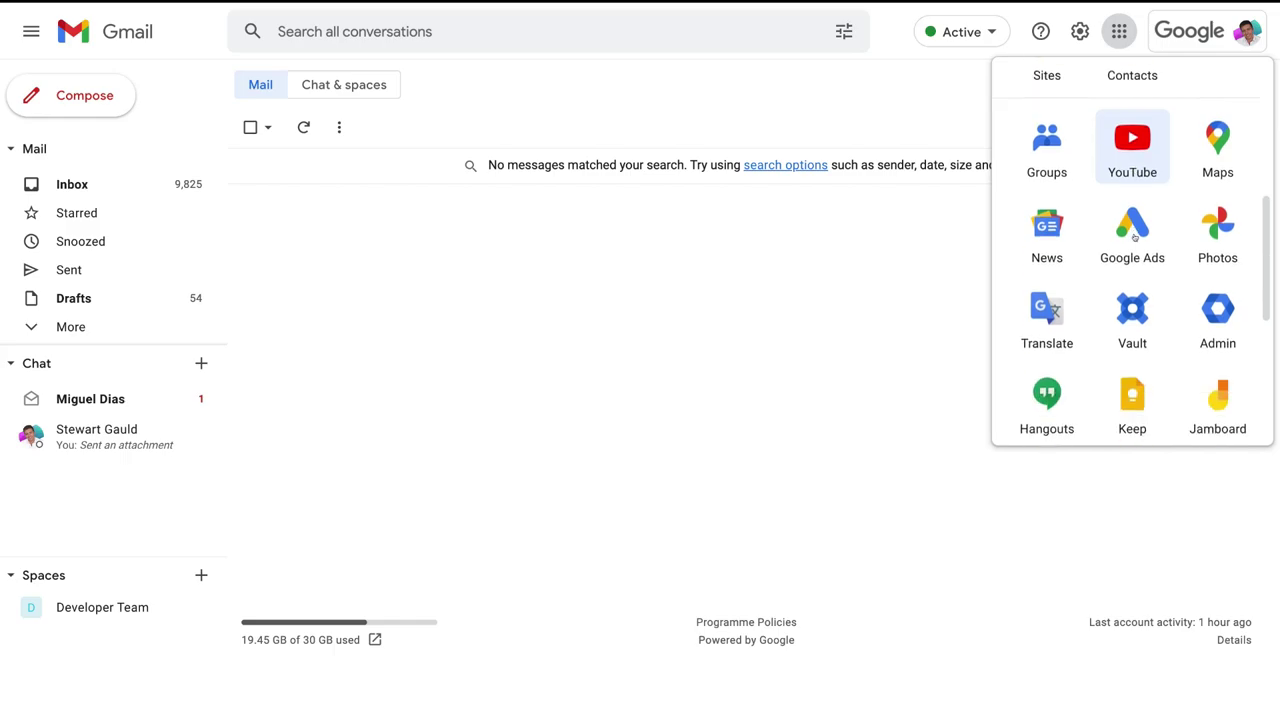
{"action": "left_click", "coordinate": [1219, 322]}
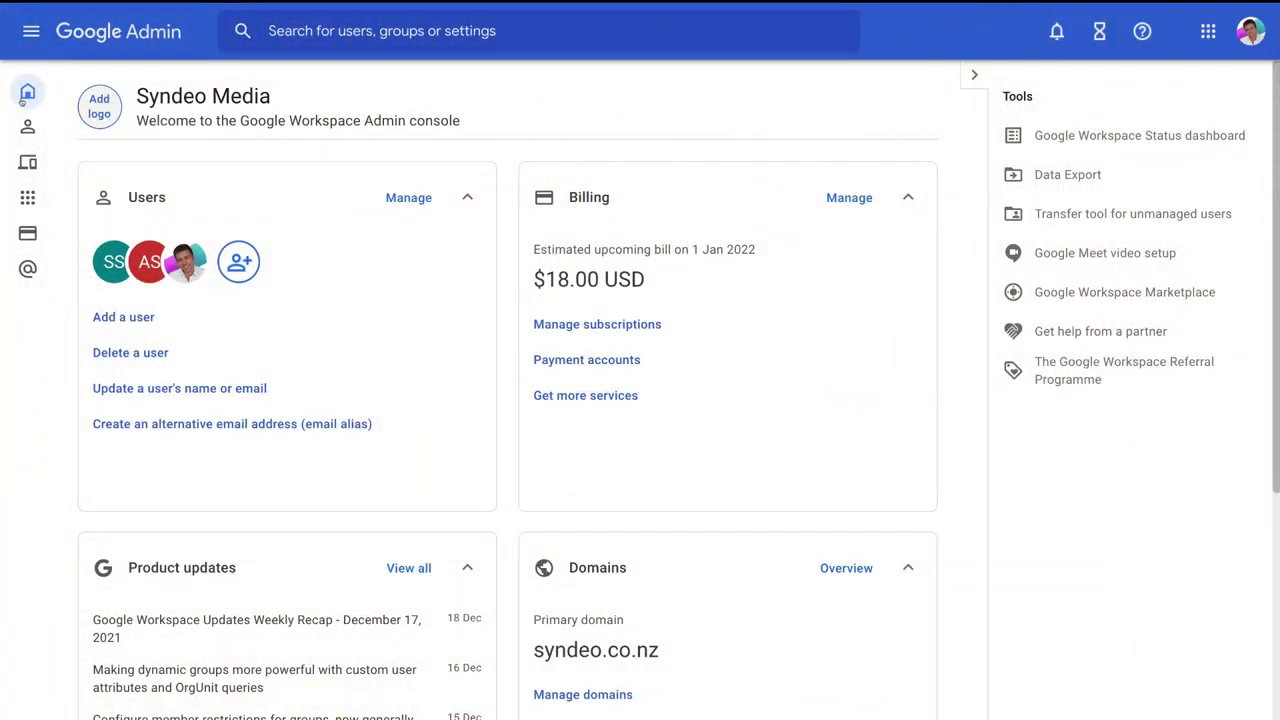
Go to Directory > Groups and start a new group with Create group
{"action": "mouse_move", "coordinate": [24, 104]}
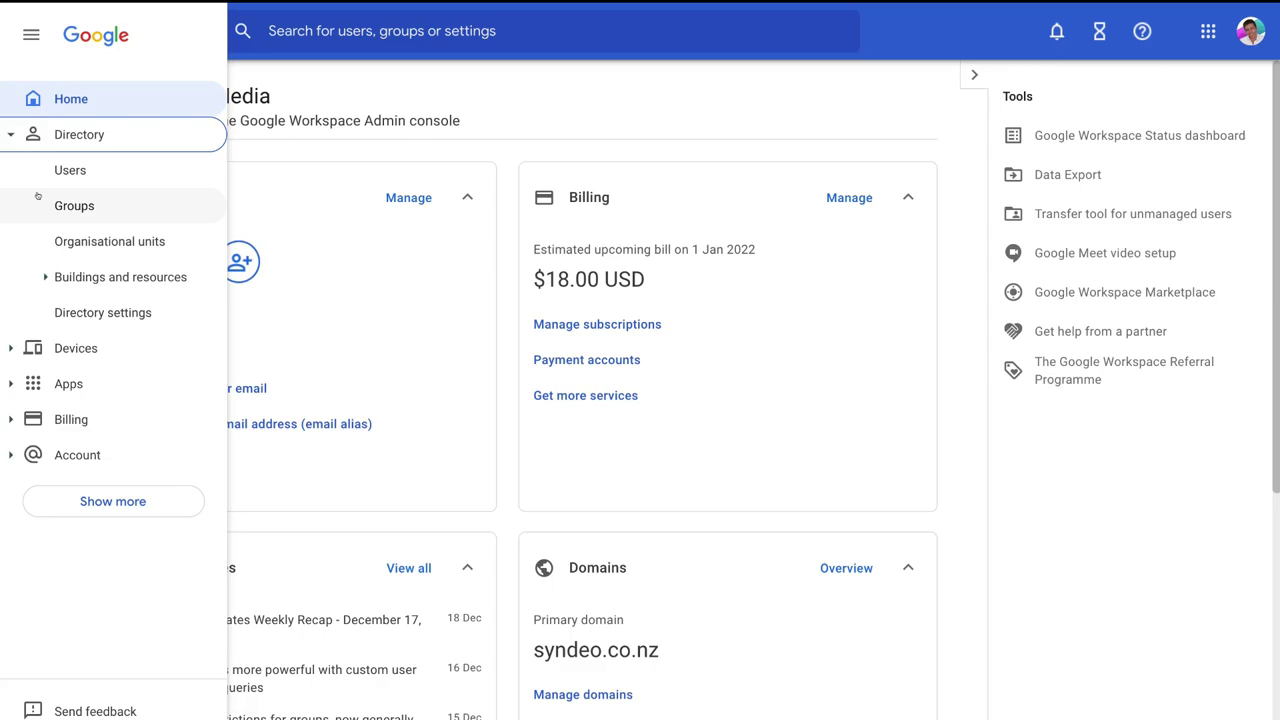
{"action": "left_click", "coordinate": [122, 205]}
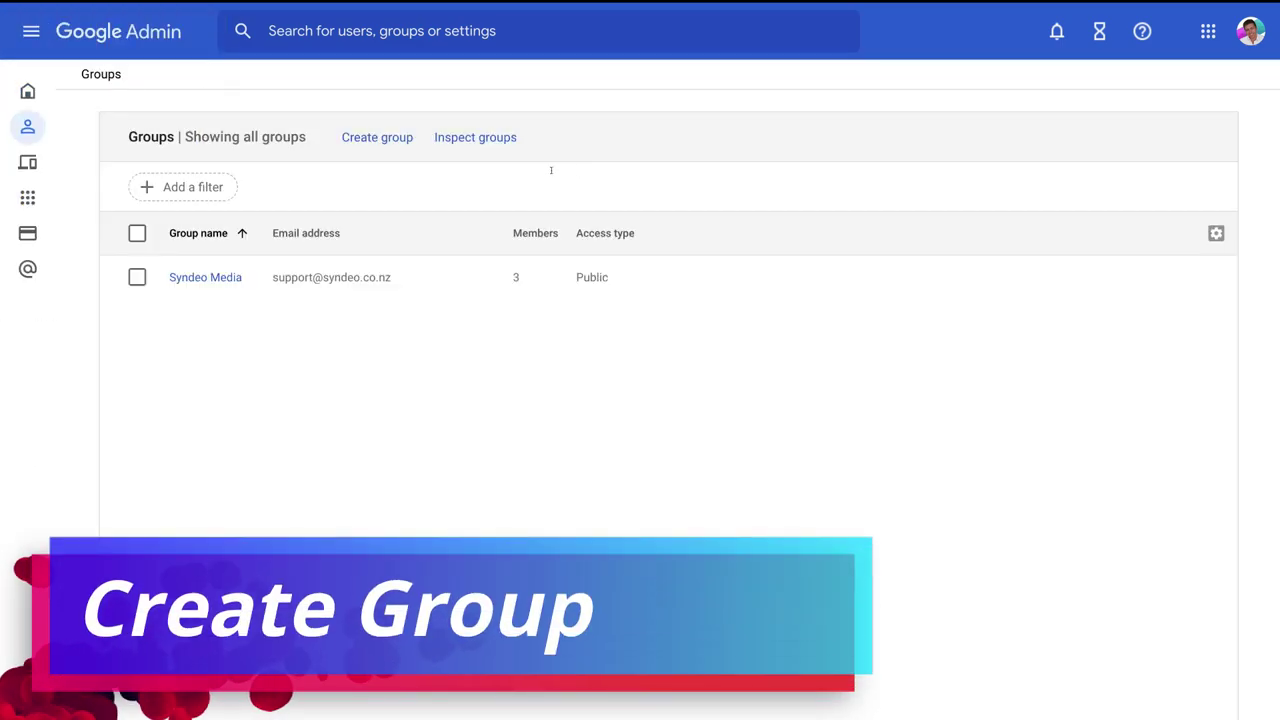
{"action": "left_click", "coordinate": [390, 133]}
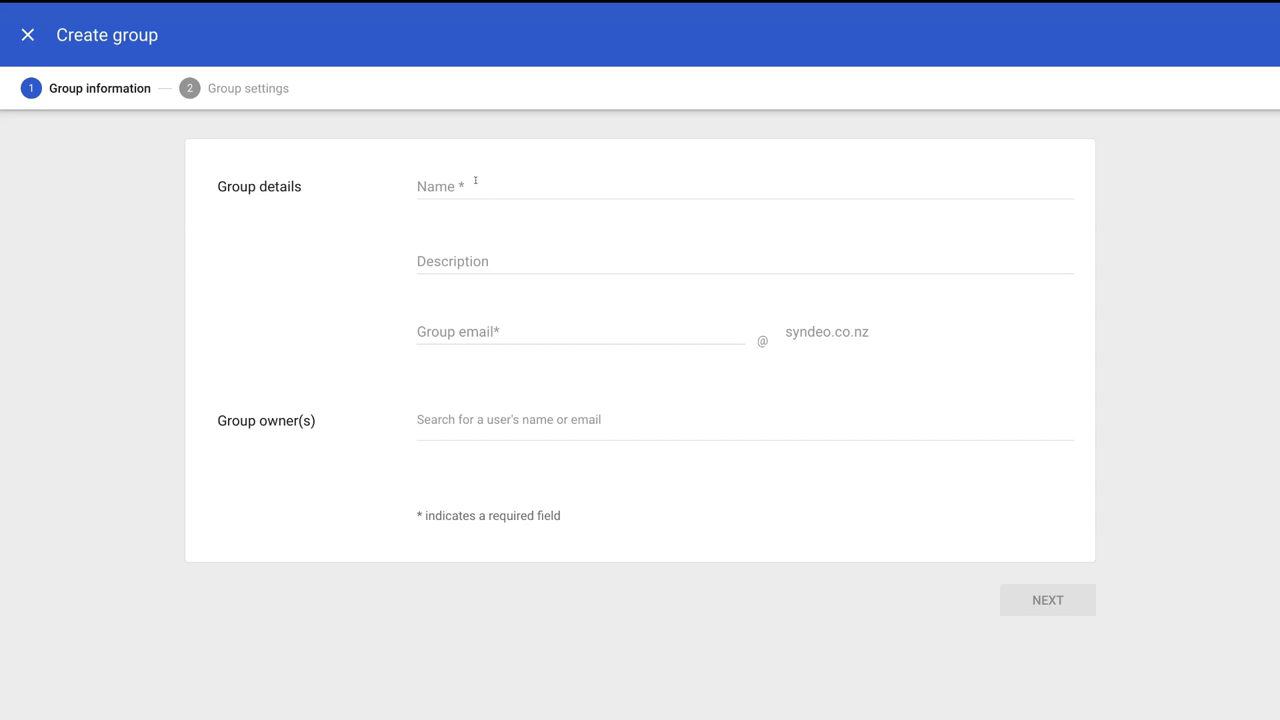
{"action": "left_click", "coordinate": [475, 181]}
{"action": "type", "text": "Customer Support"}
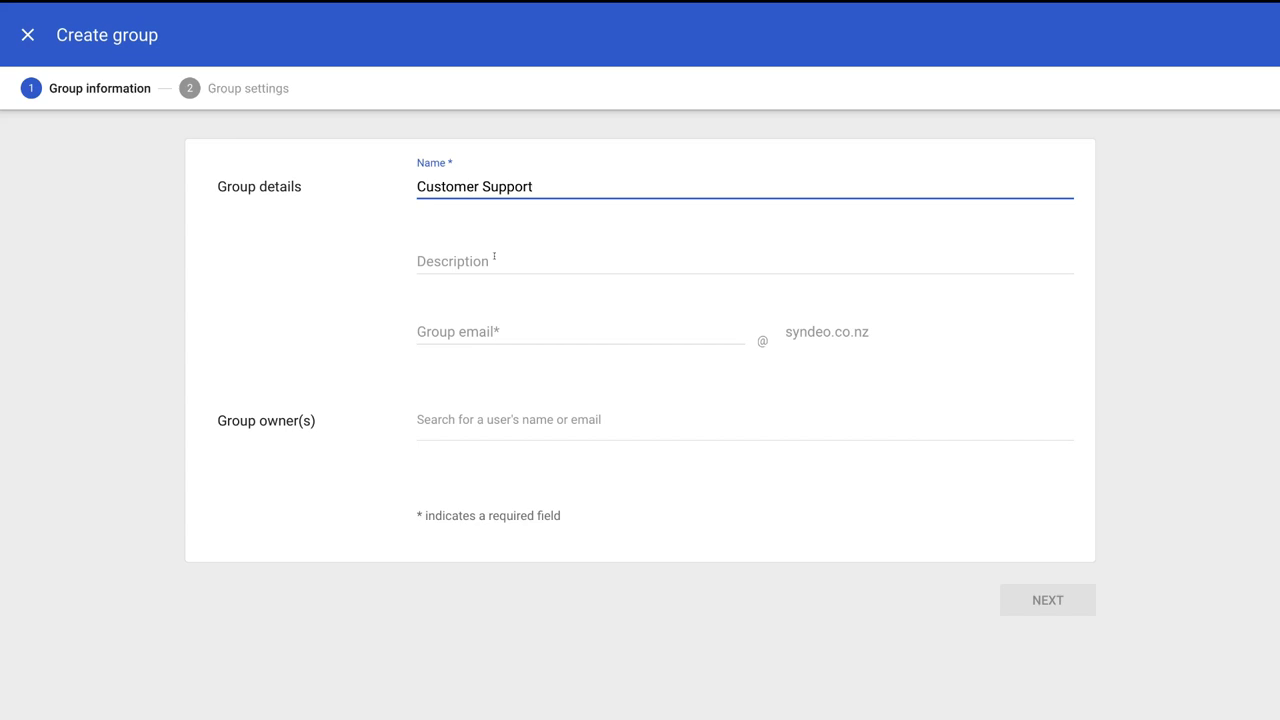
{"action": "left_click", "coordinate": [432, 324]}
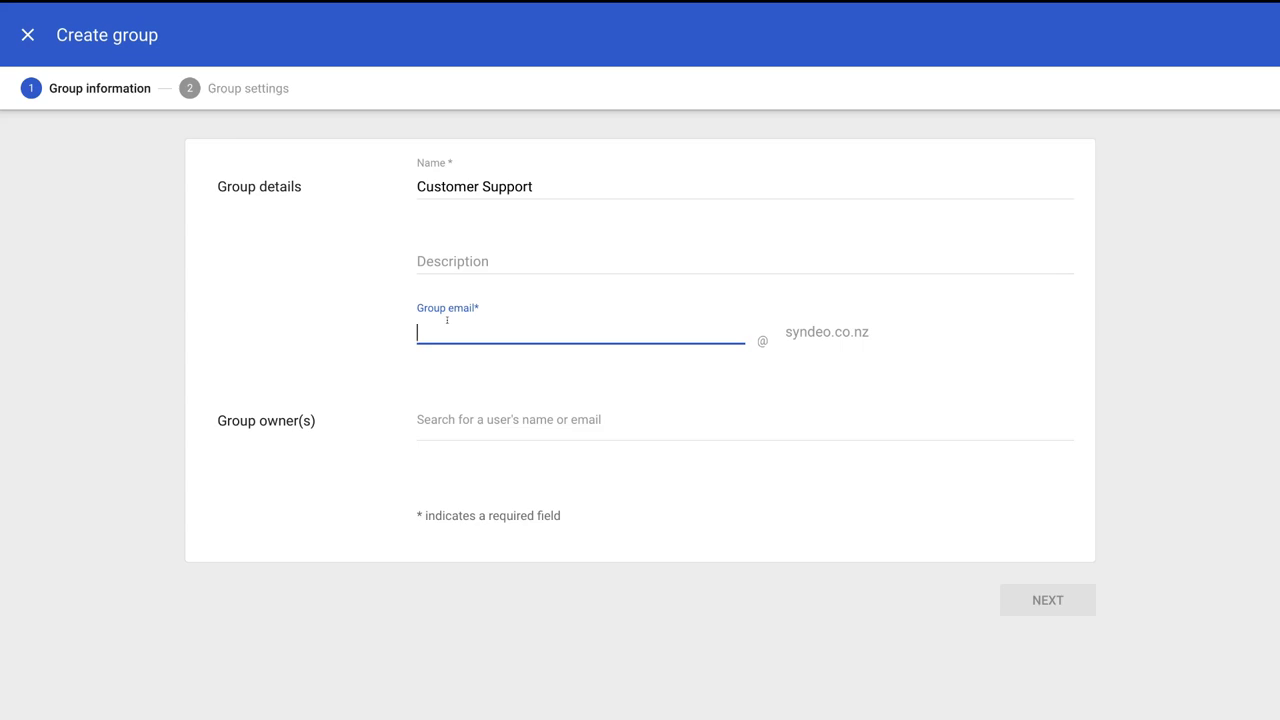
{"action": "type", "text": "customersupport"}
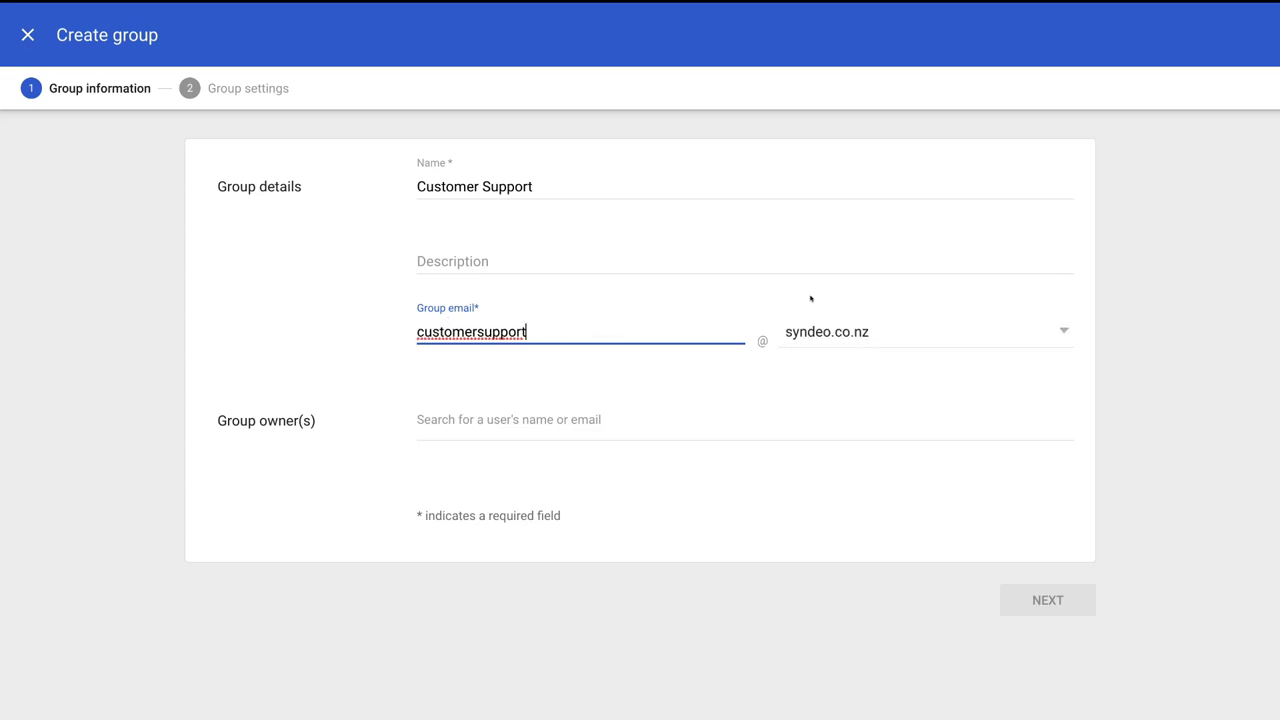
{"action": "left_click", "coordinate": [819, 355]}
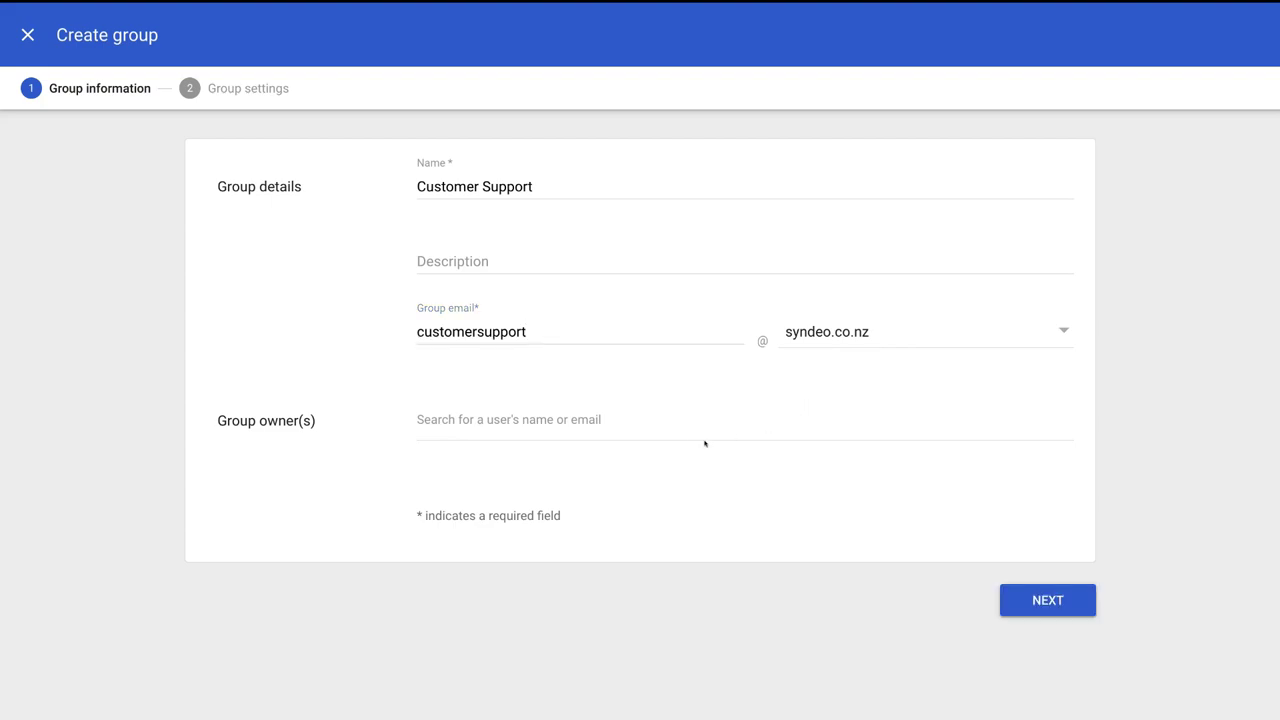
{"action": "left_click", "coordinate": [446, 413]}
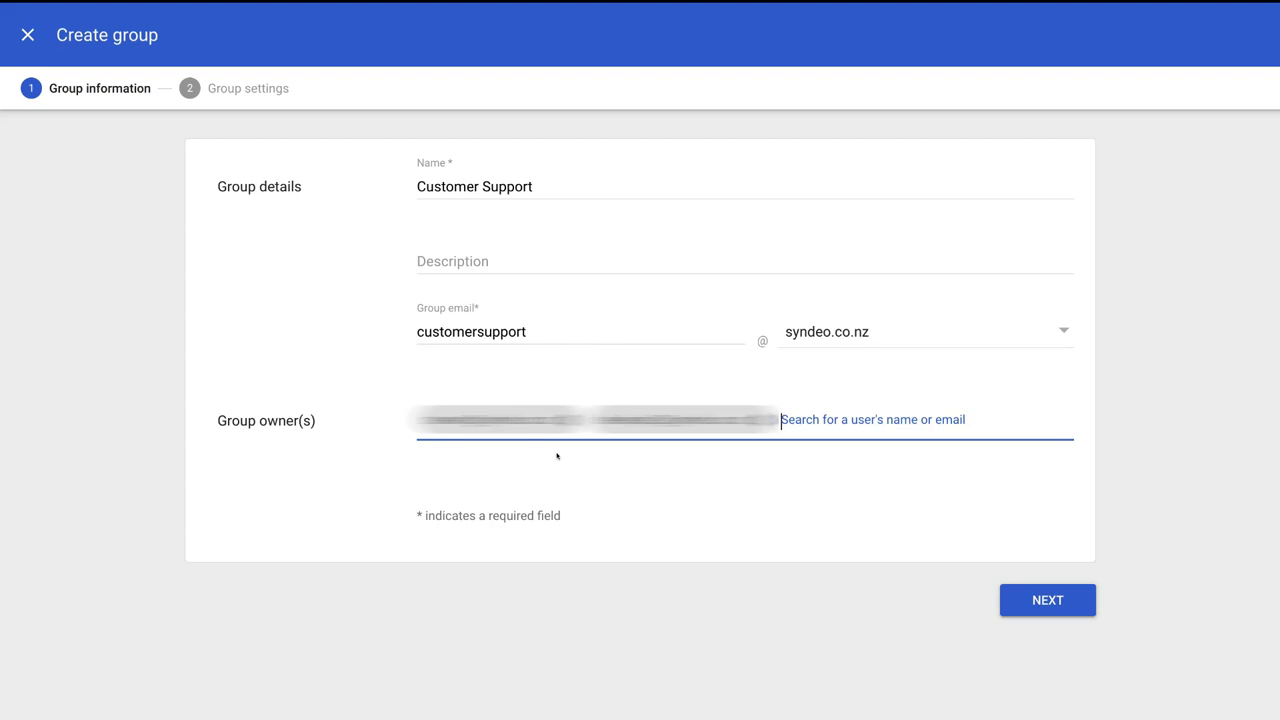
{"action": "left_click", "coordinate": [1015, 612]}
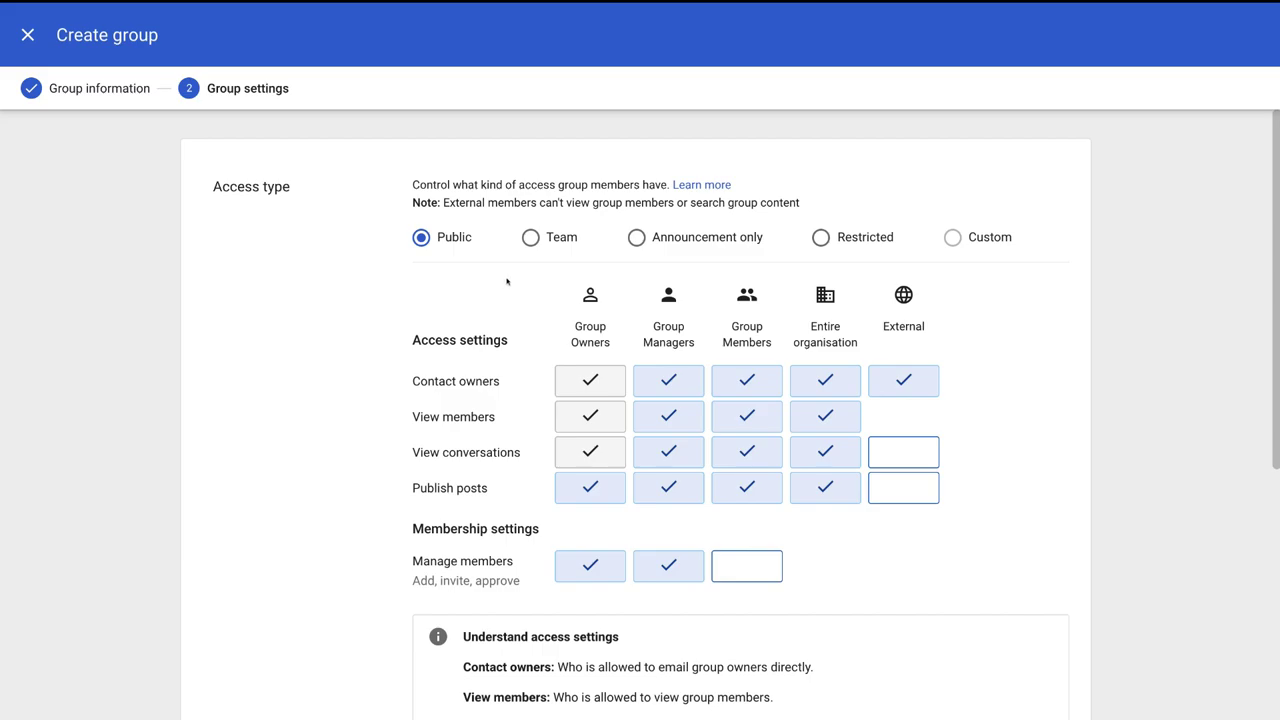
Change the access type to Custom and remove Group Members from the Contact owners row
{"action": "left_click", "coordinate": [530, 238]}
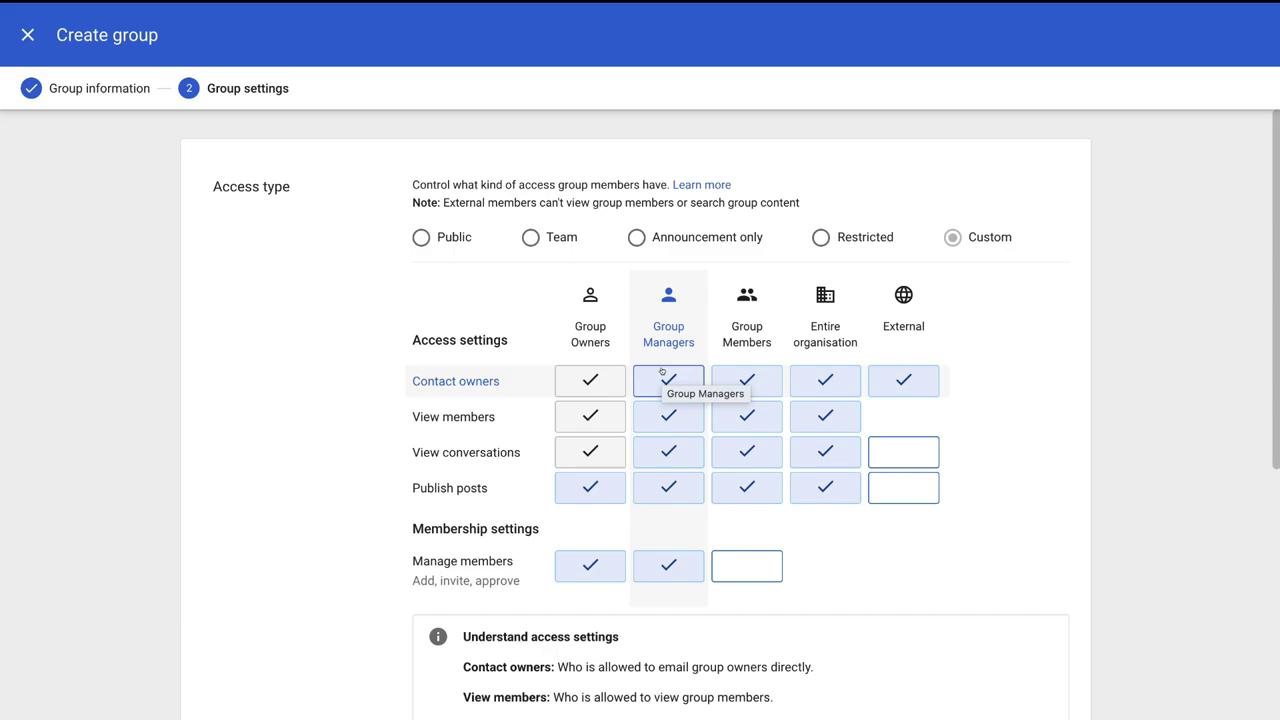
{"action": "left_click", "coordinate": [729, 373]}
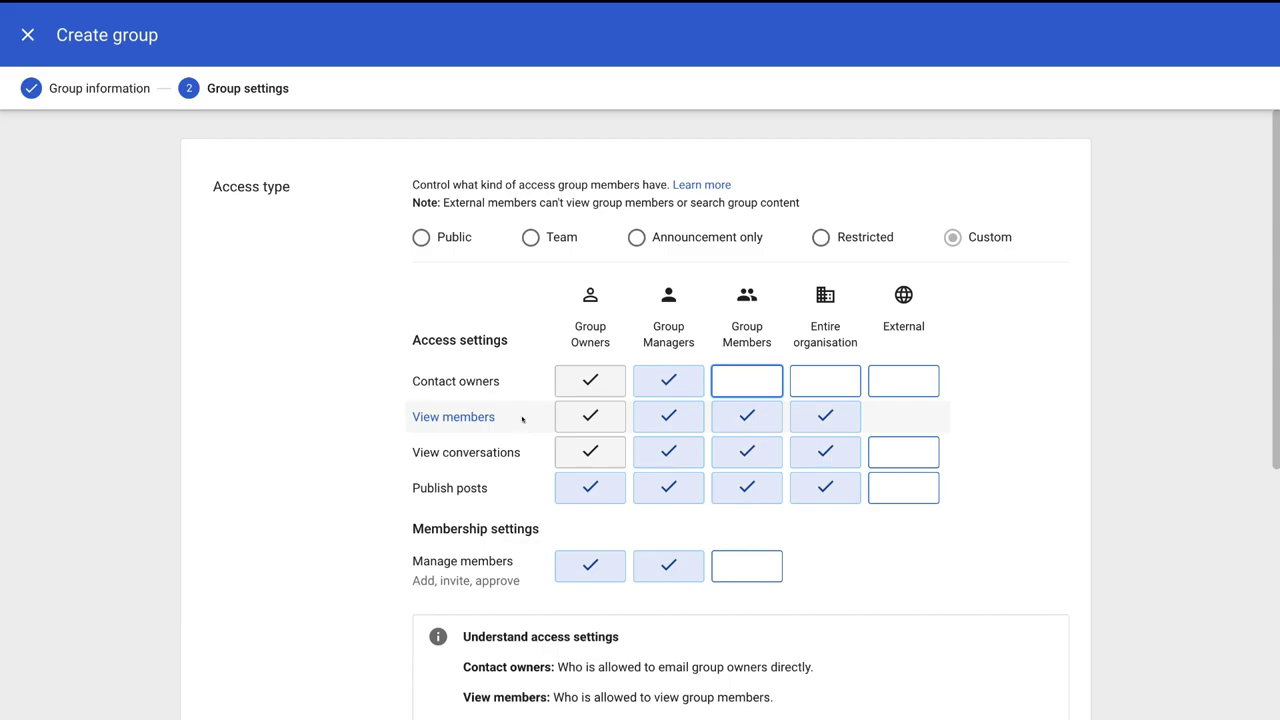
Untick Entire organisation in the View members and View conversations rows
{"action": "left_click", "coordinate": [814, 419]}
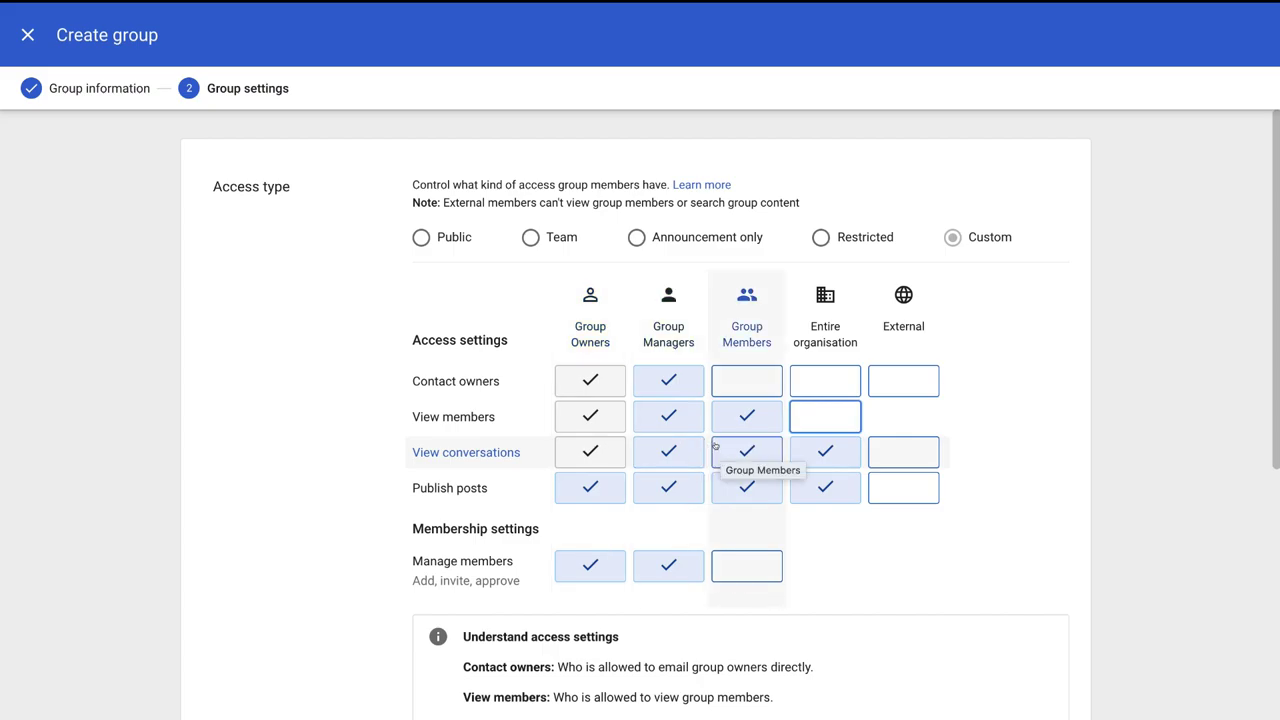
{"action": "left_click", "coordinate": [817, 448]}
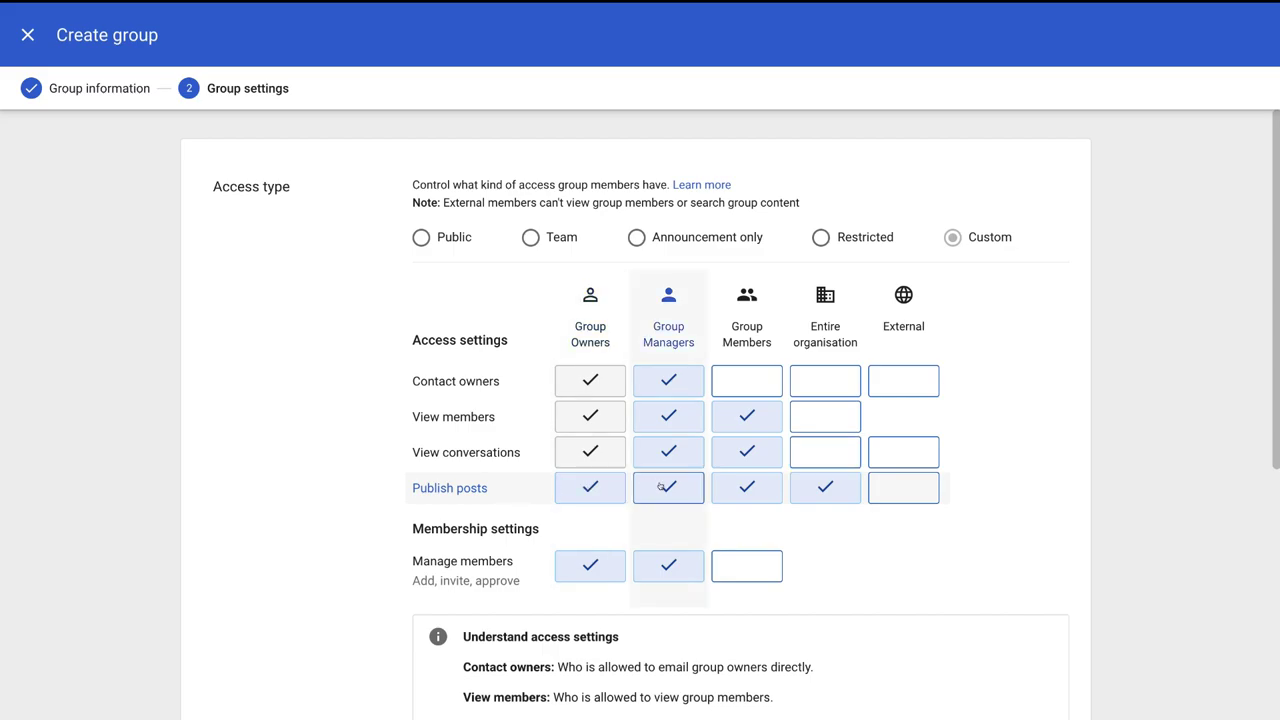
Allow External to publish posts and remove Group Managers from Manage members
{"action": "left_click", "coordinate": [896, 487]}
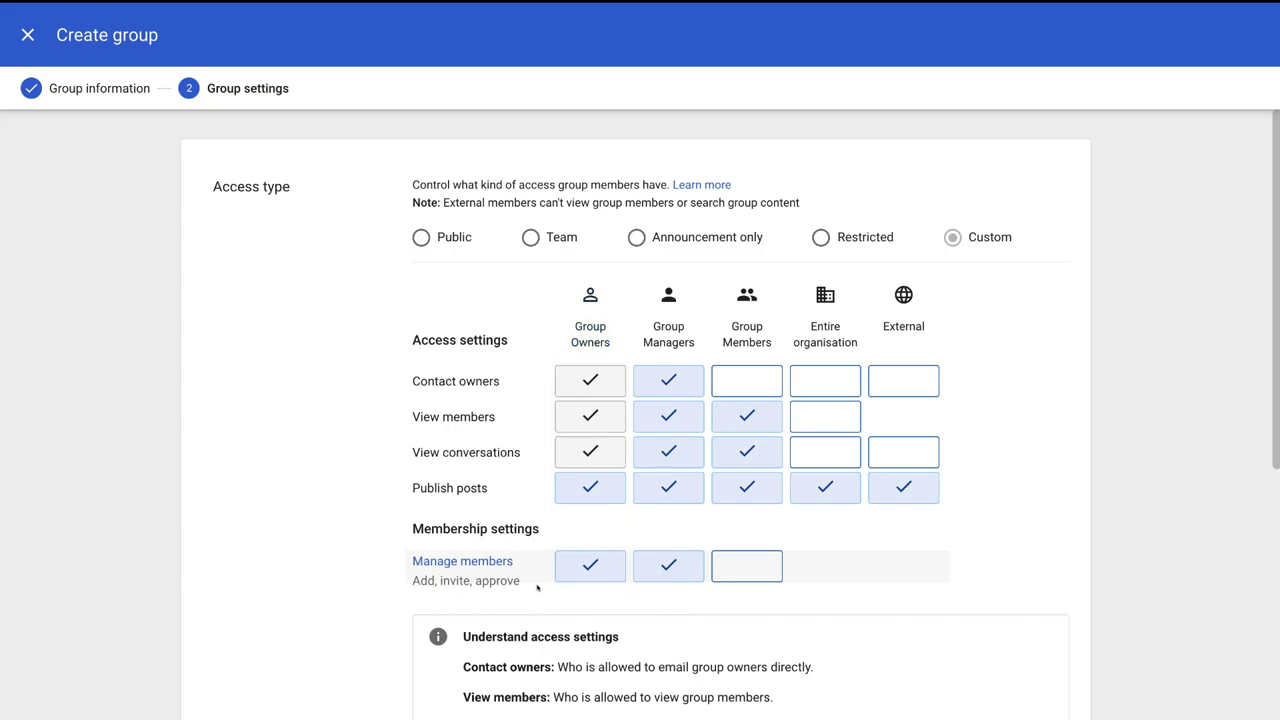
{"action": "left_click", "coordinate": [668, 565]}
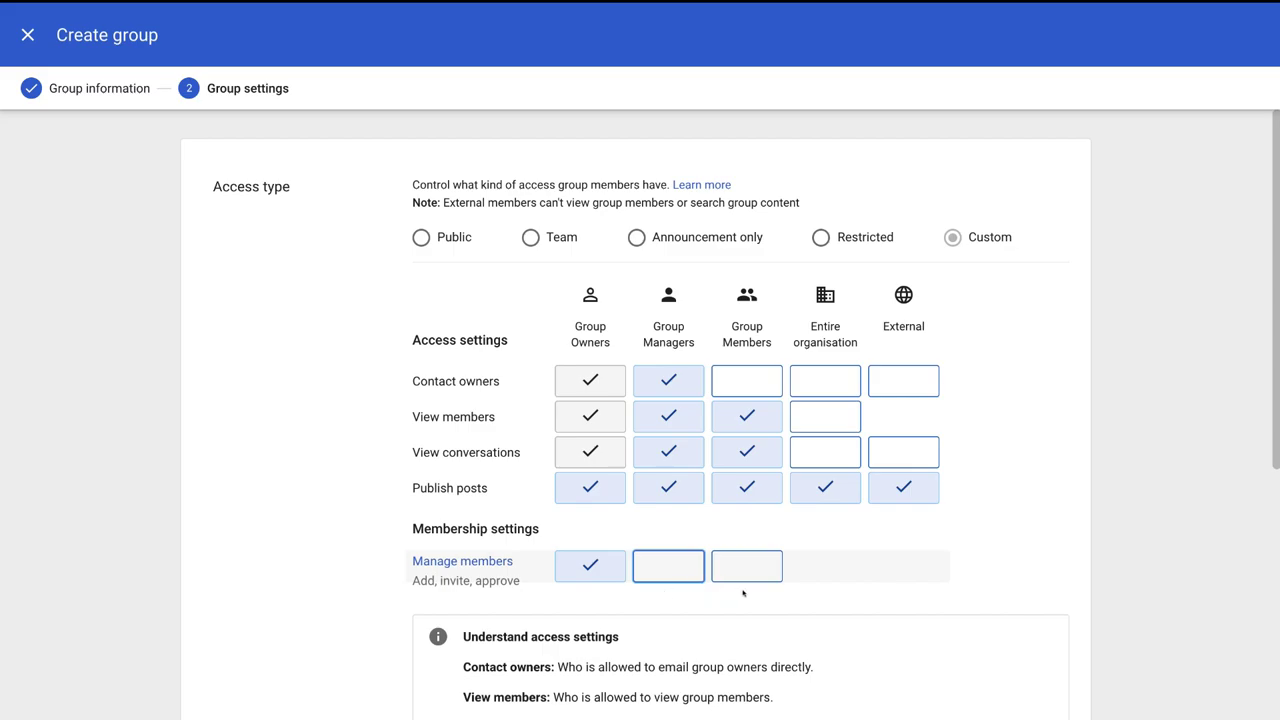
Set Who can join the group to Only invited users
{"action": "scroll", "coordinate": [743, 593], "scroll_direction": "down", "scroll_amount": 5}
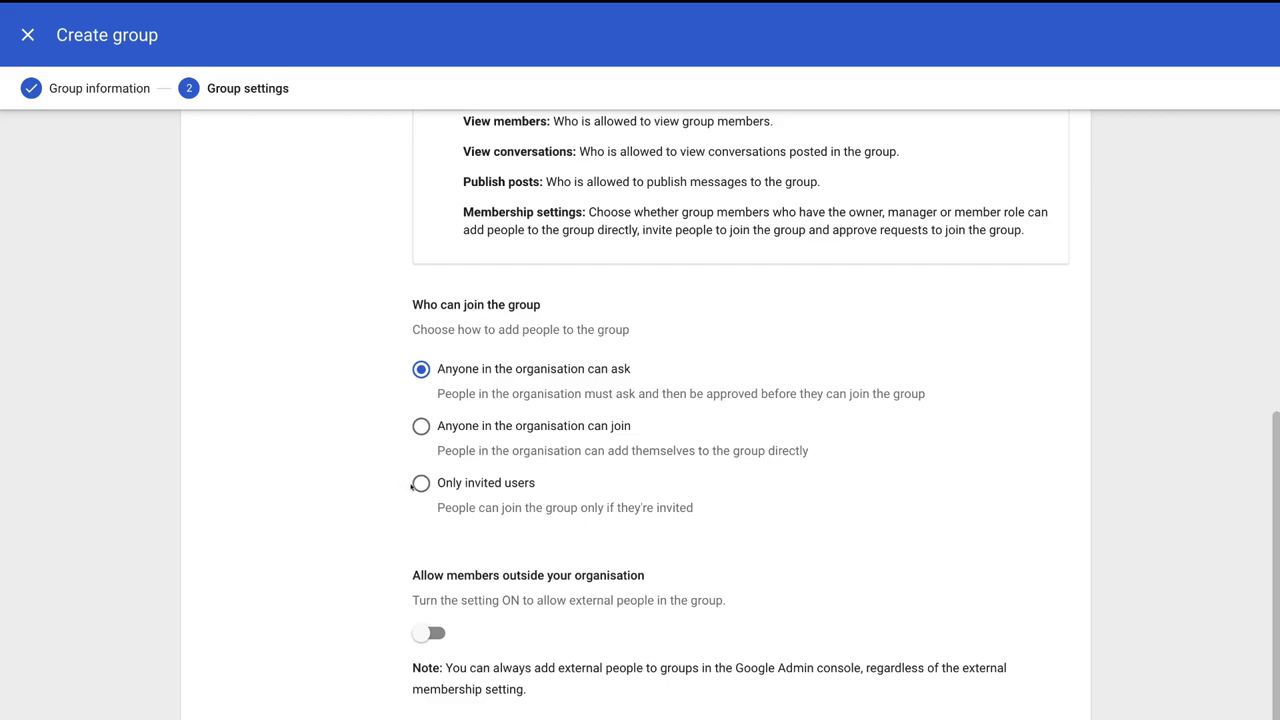
{"action": "left_click", "coordinate": [416, 484]}
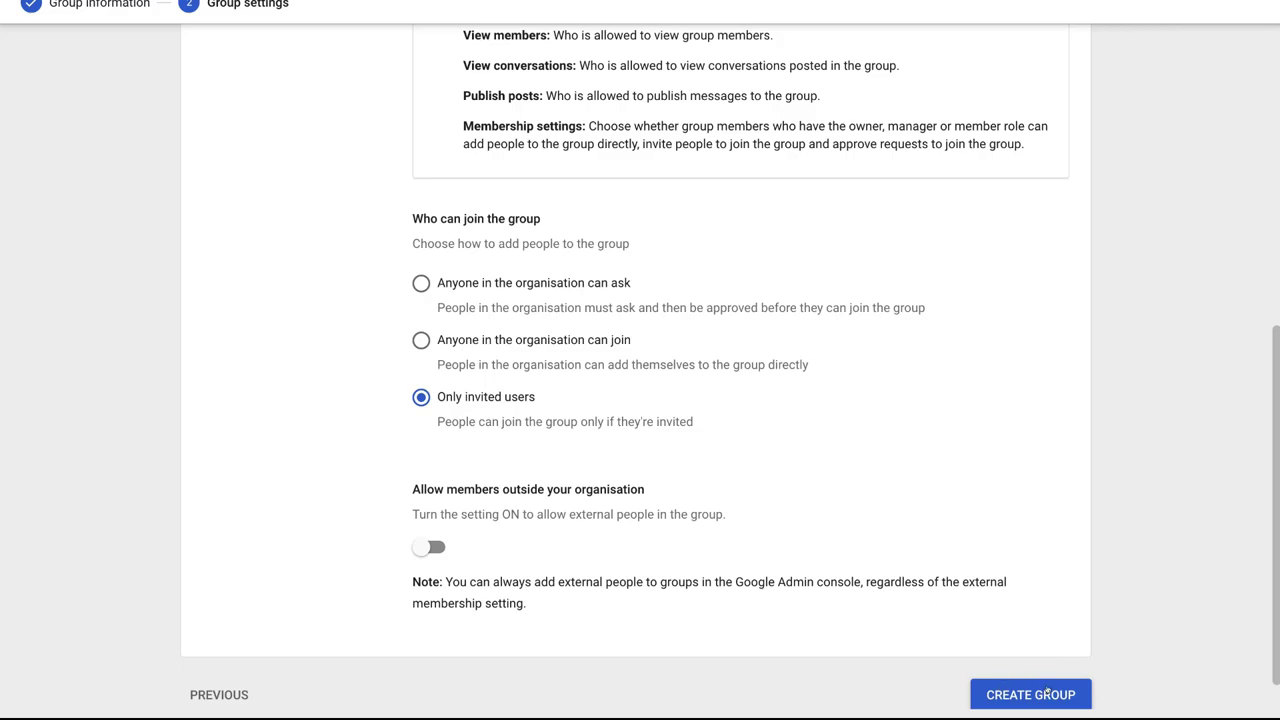
Create the Customer Support group and open its details page
{"action": "left_click", "coordinate": [1030, 694]}
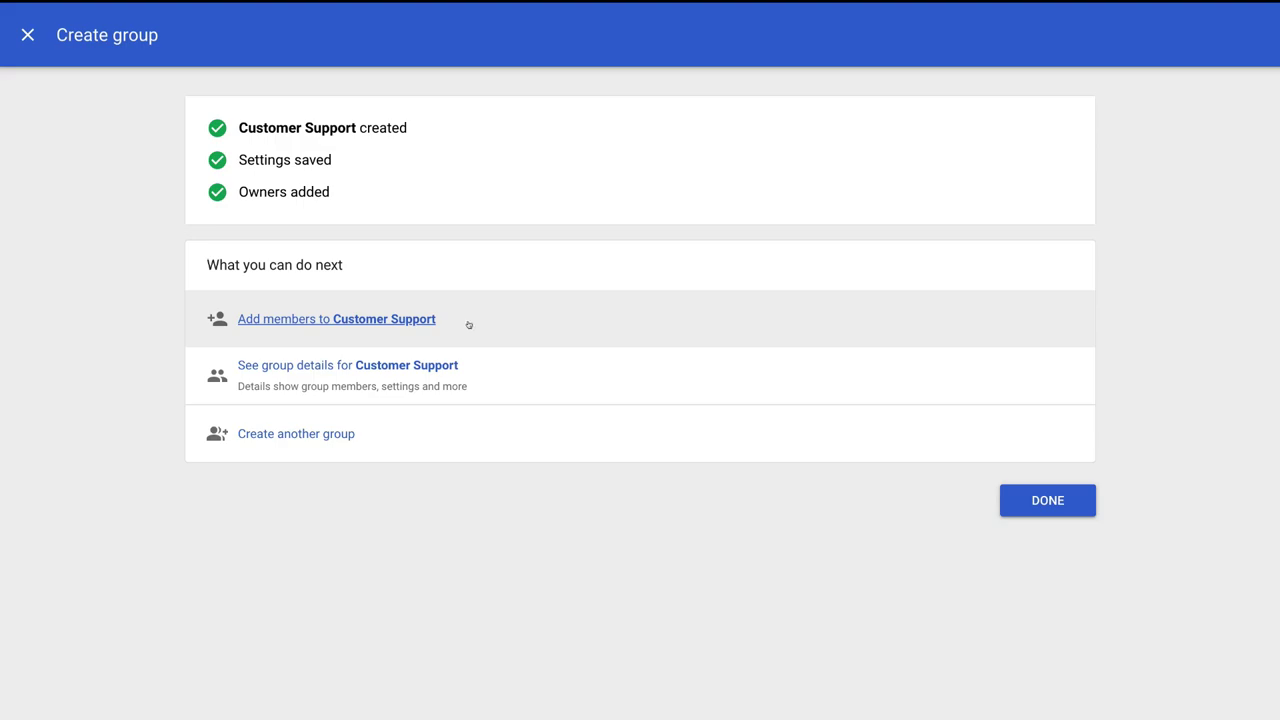
{"action": "left_click", "coordinate": [327, 365]}
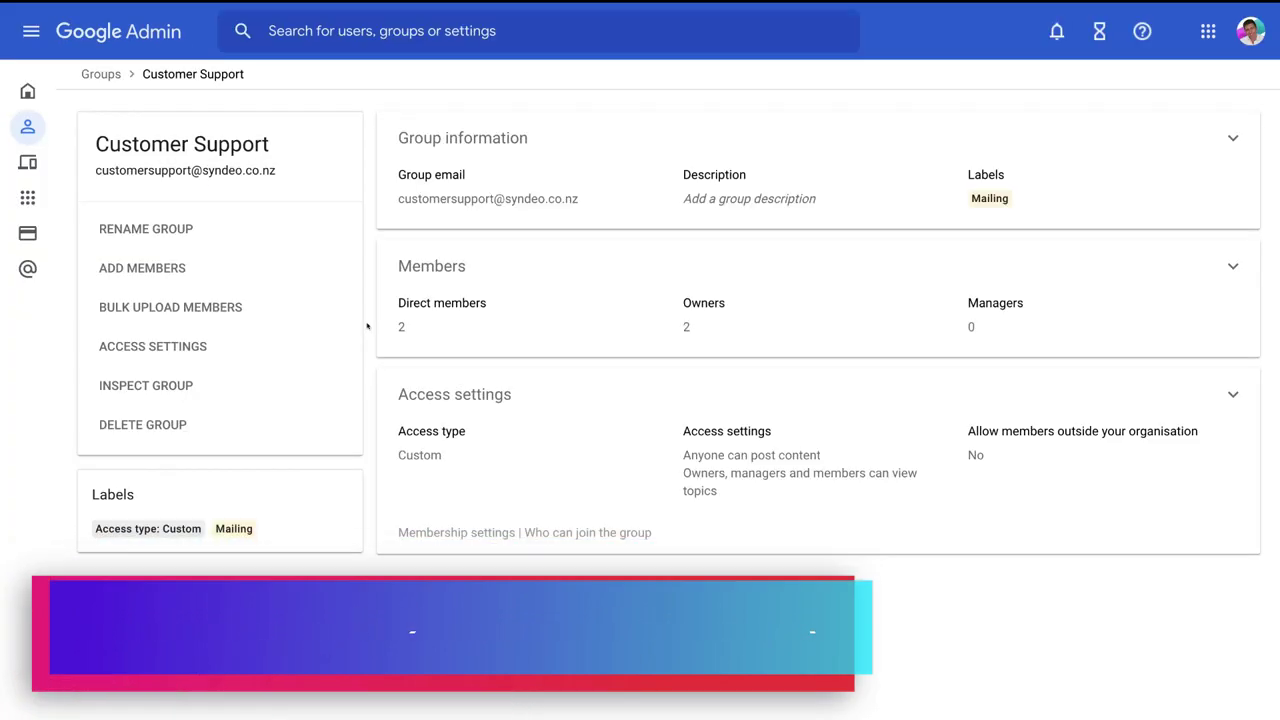
Open the Customer Support group's advanced settings in Google Groups from its access settings
{"action": "left_click", "coordinate": [593, 392]}
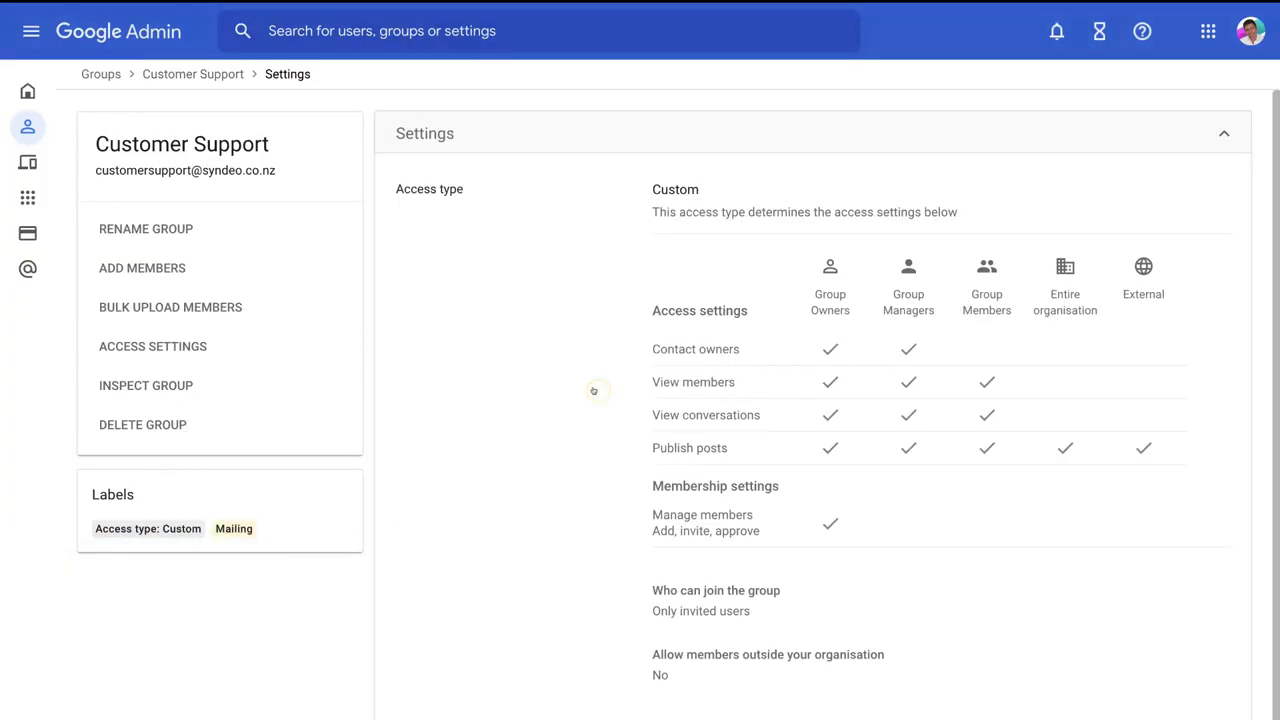
{"action": "scroll", "coordinate": [560, 320], "scroll_direction": "down", "scroll_amount": 1}
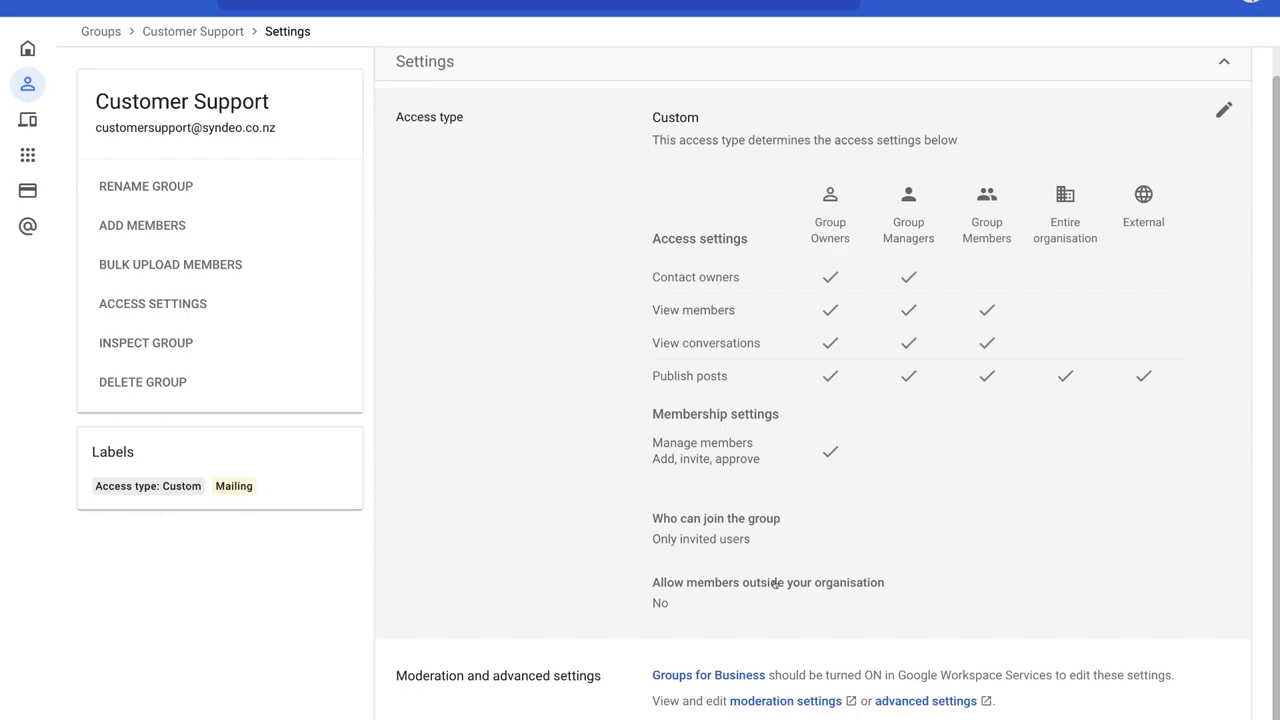
{"action": "left_click", "coordinate": [936, 701]}
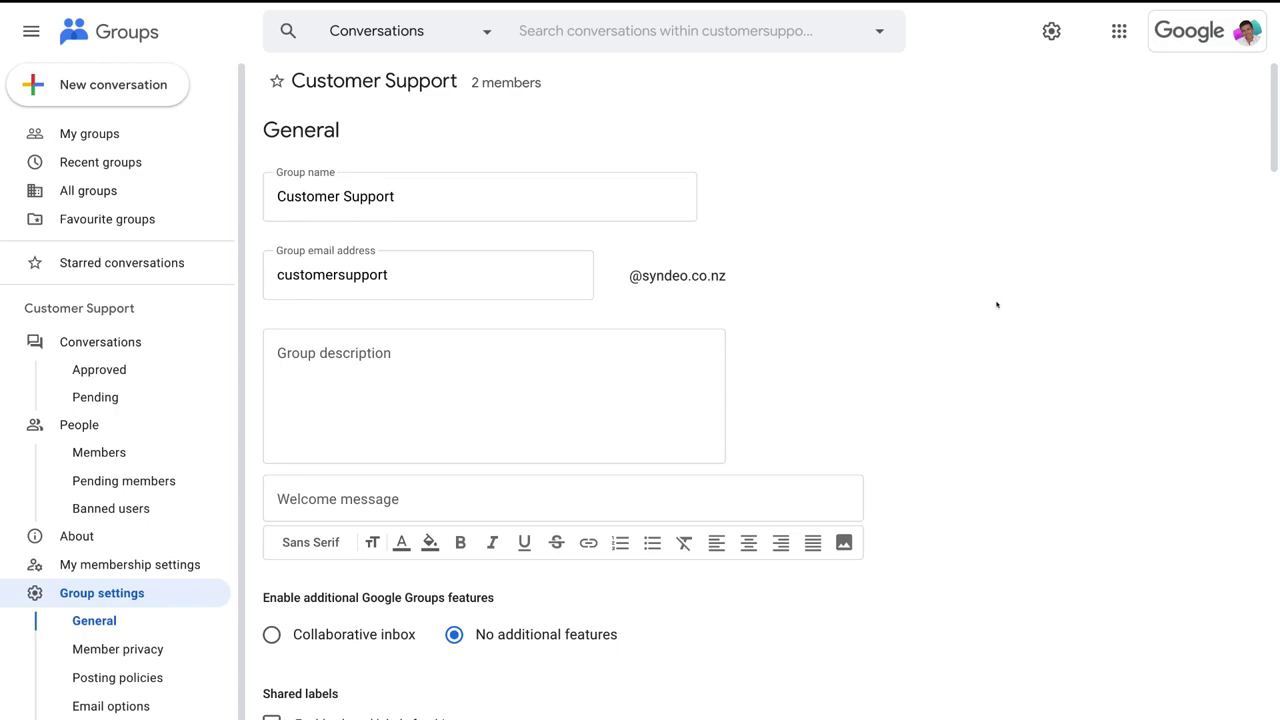
Select Collaborative inbox under Enable additional Google Groups features in General settings
{"action": "scroll", "coordinate": [996, 304], "scroll_direction": "down", "scroll_amount": 2}
{"action": "scroll", "coordinate": [996, 304], "scroll_direction": "down", "scroll_amount": 2}
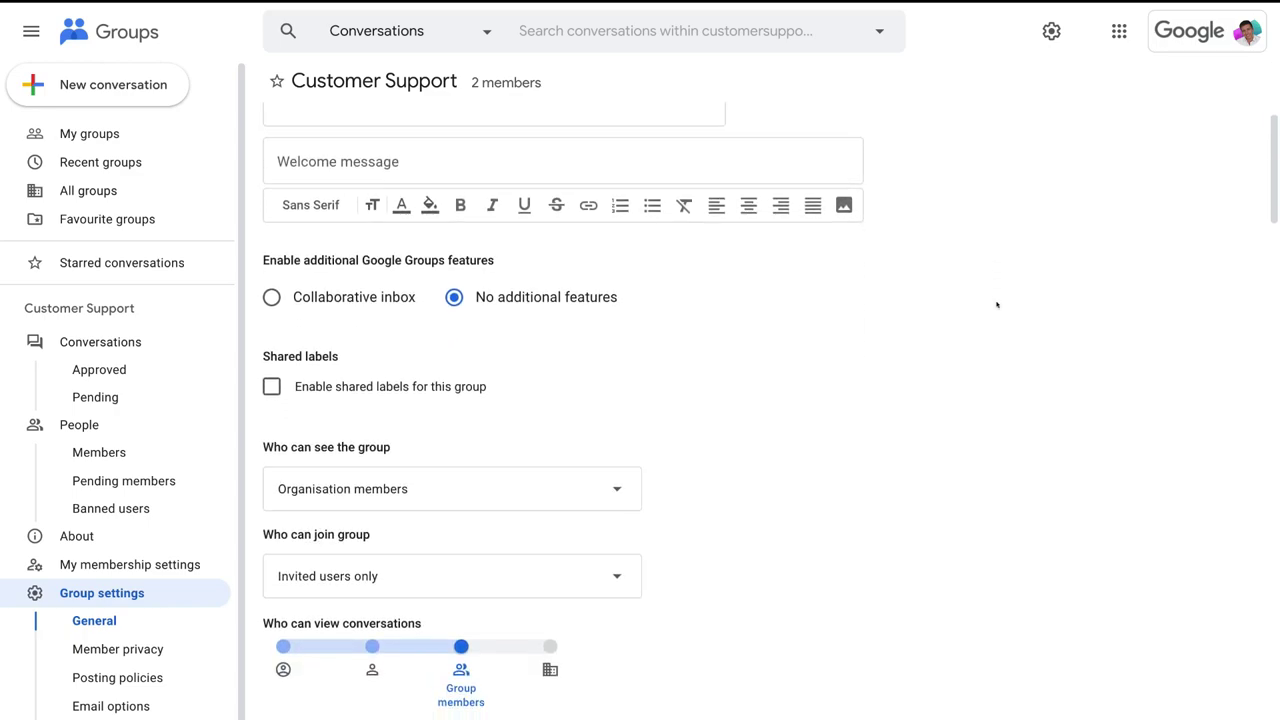
{"action": "scroll", "coordinate": [996, 304], "scroll_direction": "down", "scroll_amount": 1}
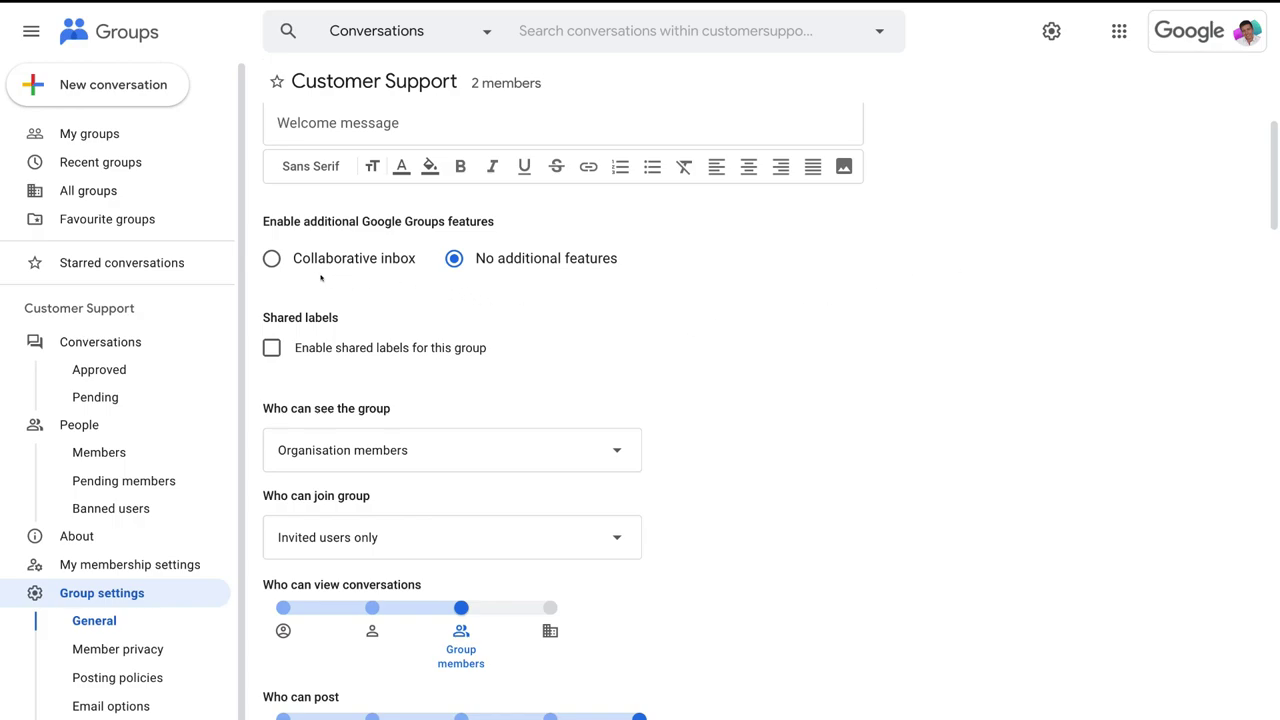
{"action": "left_click", "coordinate": [271, 259]}
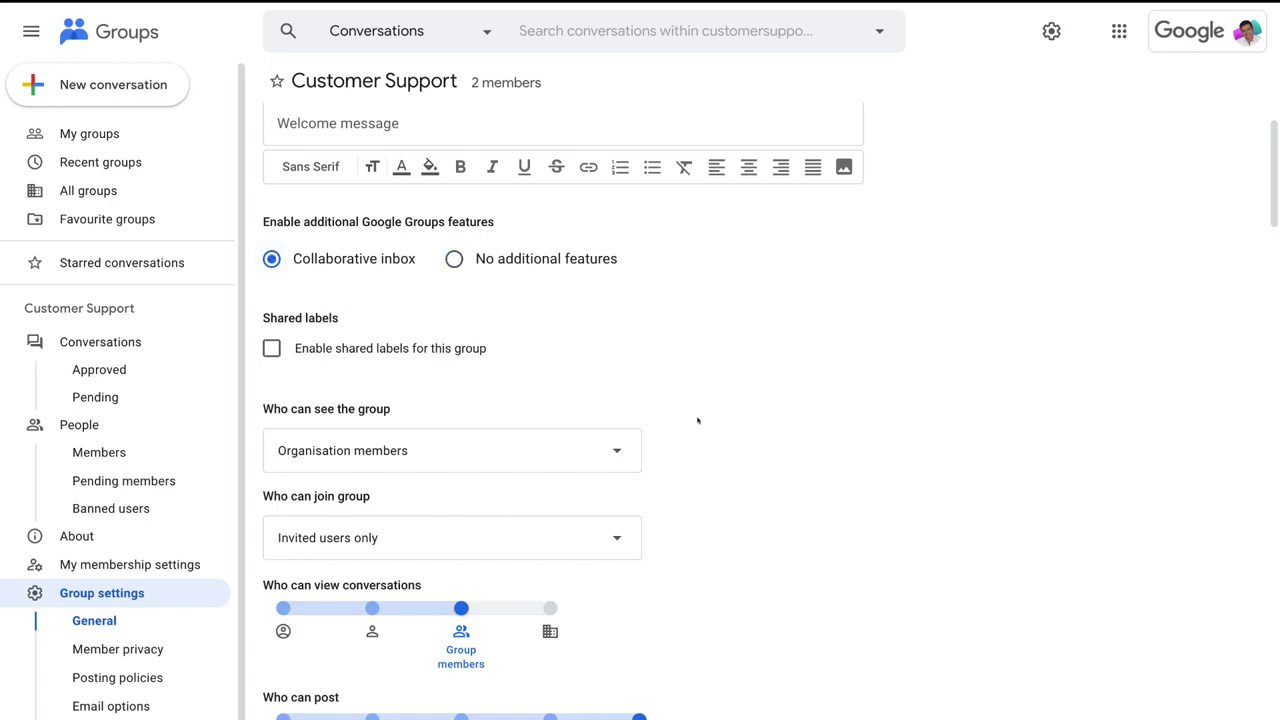
{"action": "scroll", "coordinate": [697, 421], "scroll_direction": "down", "scroll_amount": 3}
{"action": "scroll", "coordinate": [699, 421], "scroll_direction": "down", "scroll_amount": 3}
{"action": "scroll", "coordinate": [699, 421], "scroll_direction": "down", "scroll_amount": 2}
{"action": "scroll", "coordinate": [699, 421], "scroll_direction": "down", "scroll_amount": 5}
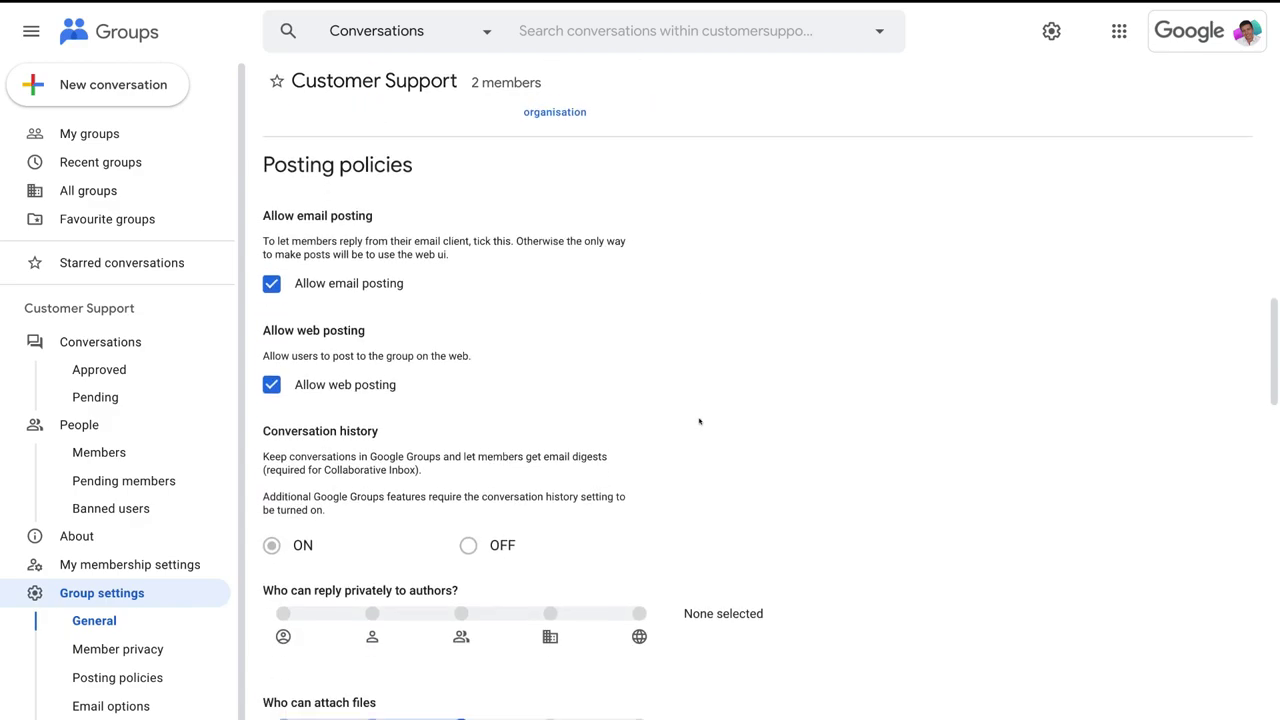
{"action": "scroll", "coordinate": [699, 421], "scroll_direction": "down", "scroll_amount": 2}
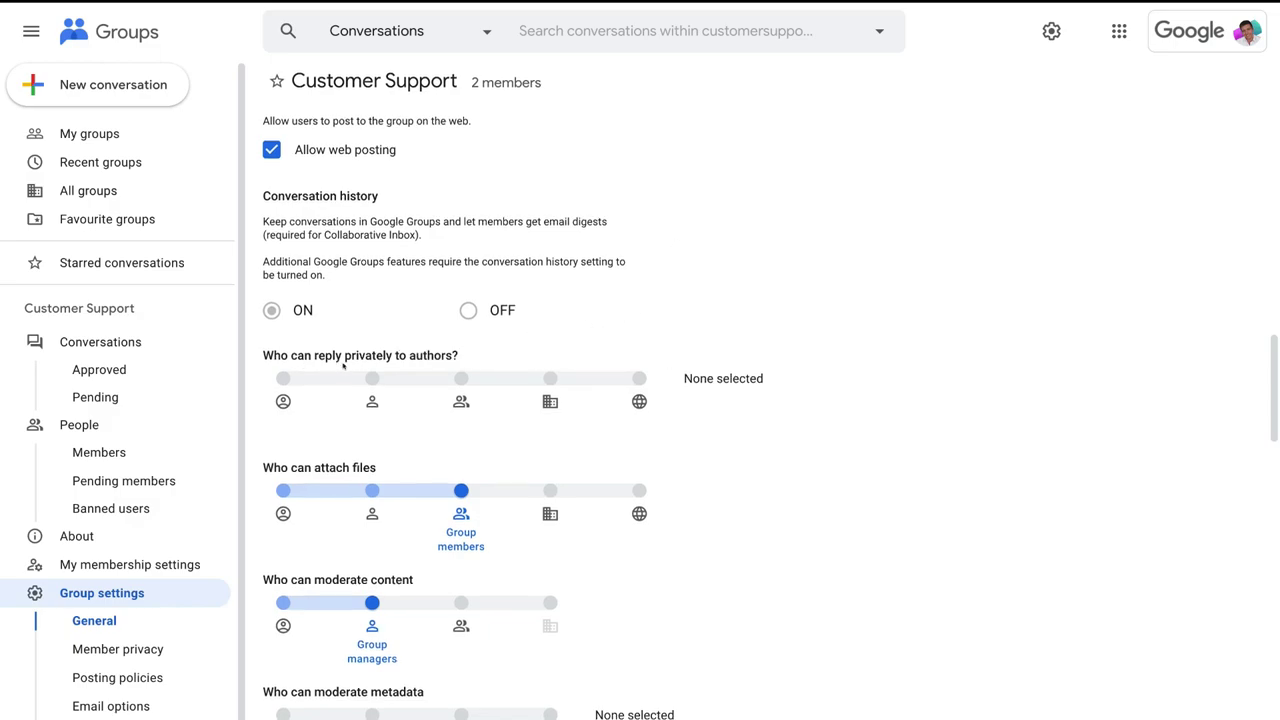
Set 'Who can reply privately to authors?' to Group members for Customer Support
{"action": "left_click", "coordinate": [455, 379]}
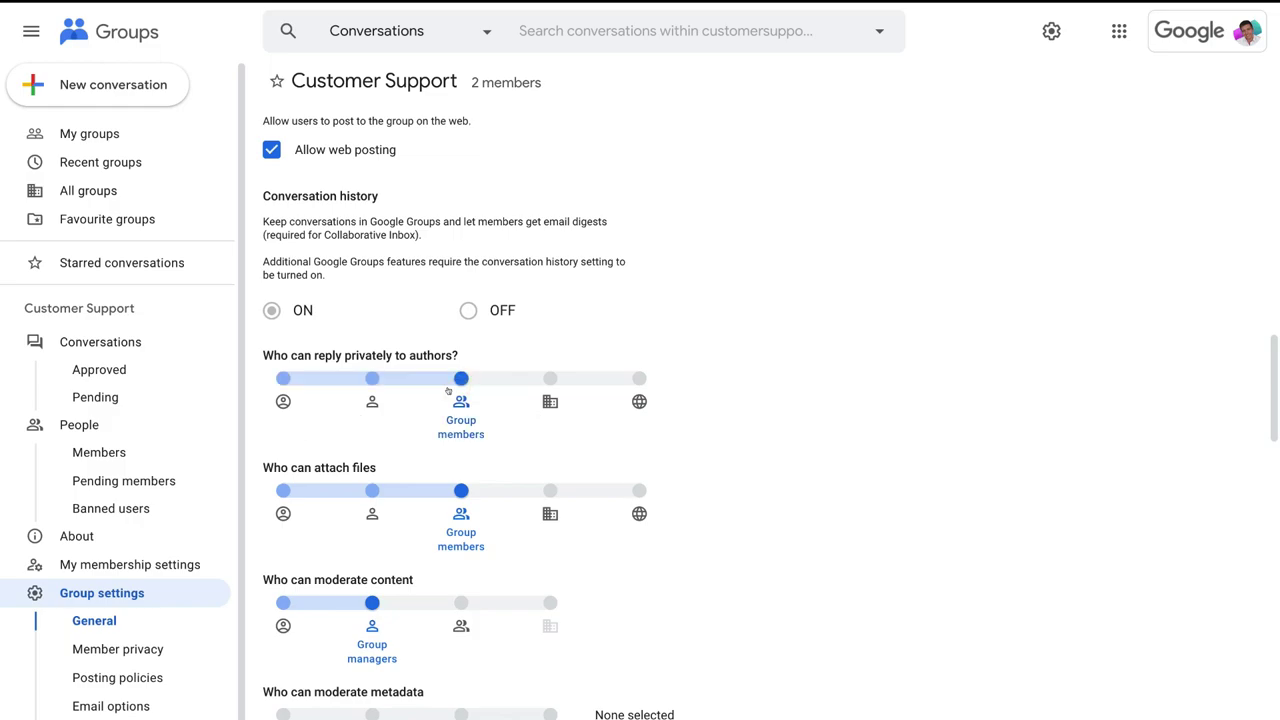
{"action": "scroll", "coordinate": [569, 437], "scroll_direction": "down", "scroll_amount": 2}
{"action": "scroll", "coordinate": [569, 437], "scroll_direction": "down", "scroll_amount": 5}
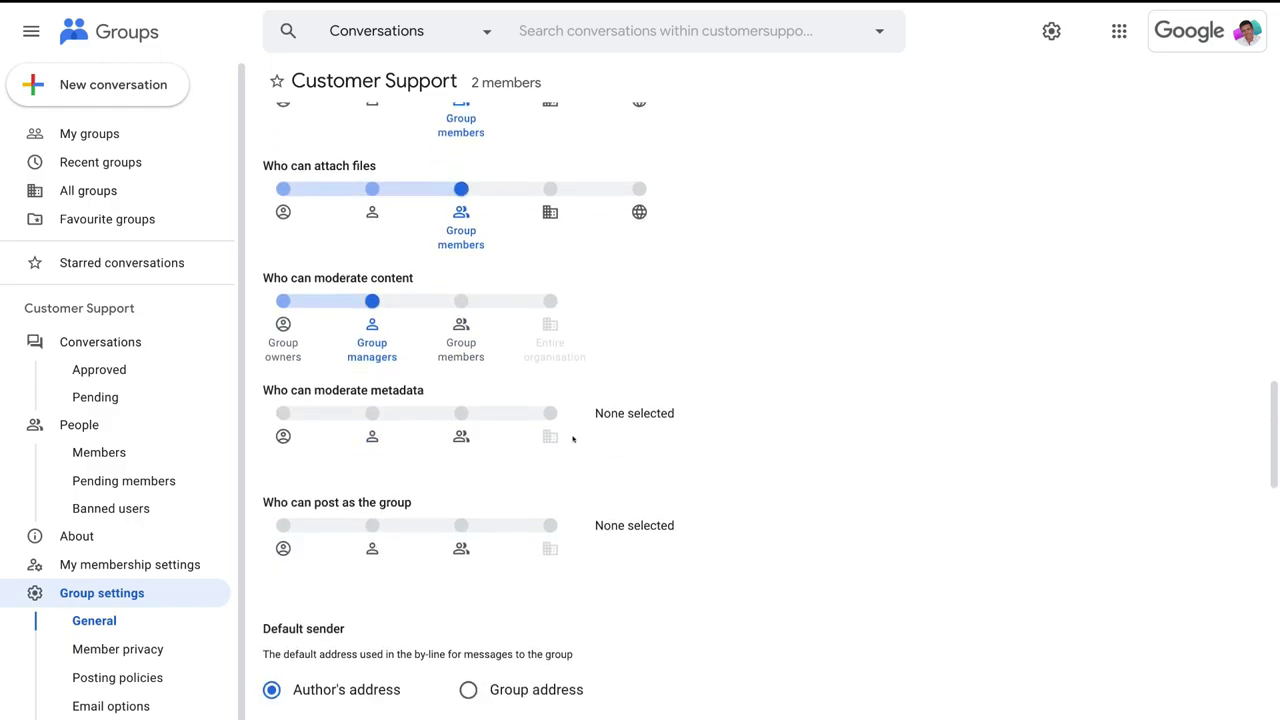
{"action": "scroll", "coordinate": [590, 440], "scroll_direction": "down", "scroll_amount": 1}
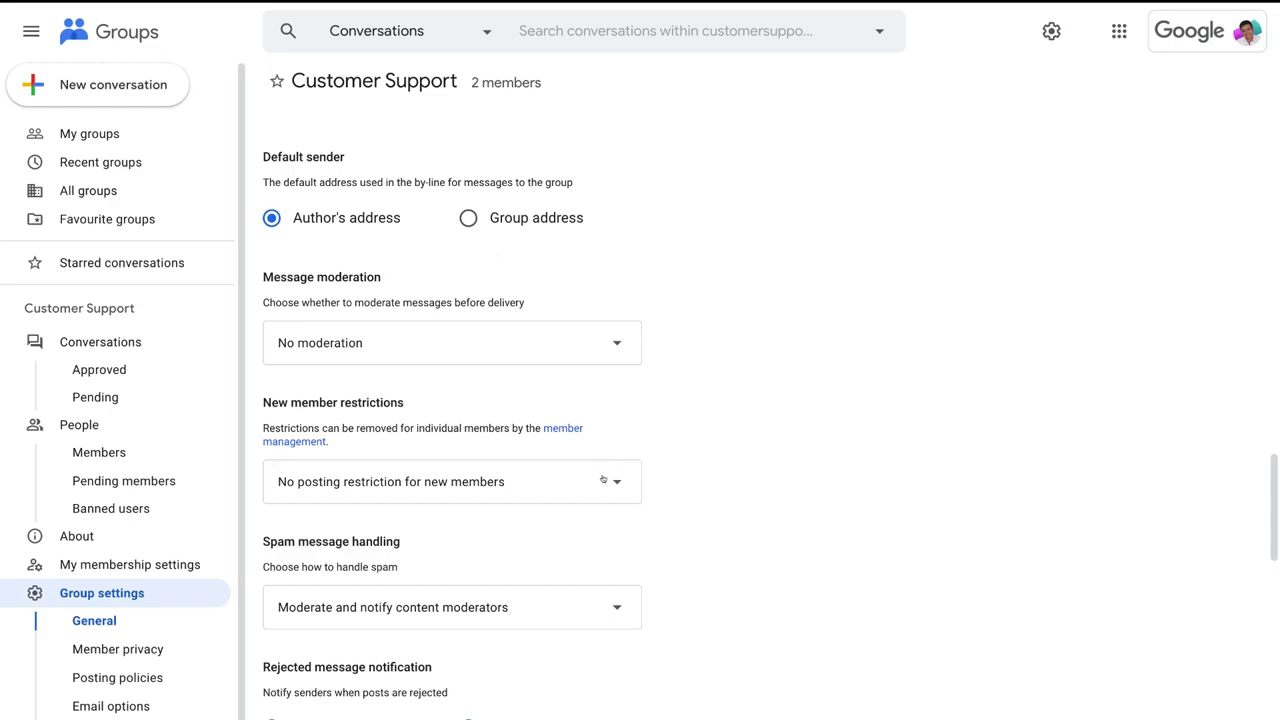
Set spam message handling to 'Post suspicious messages to the group'
{"action": "scroll", "coordinate": [605, 478], "scroll_direction": "down", "scroll_amount": 3}
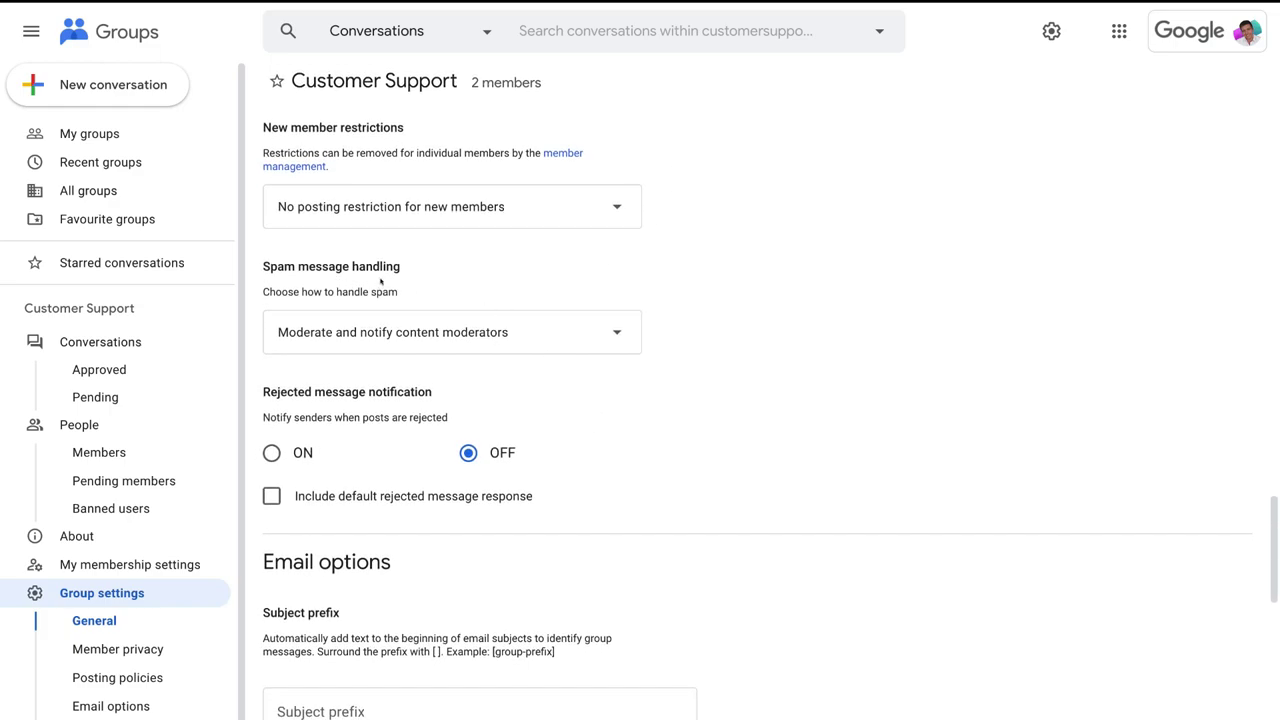
{"action": "left_click", "coordinate": [452, 330]}
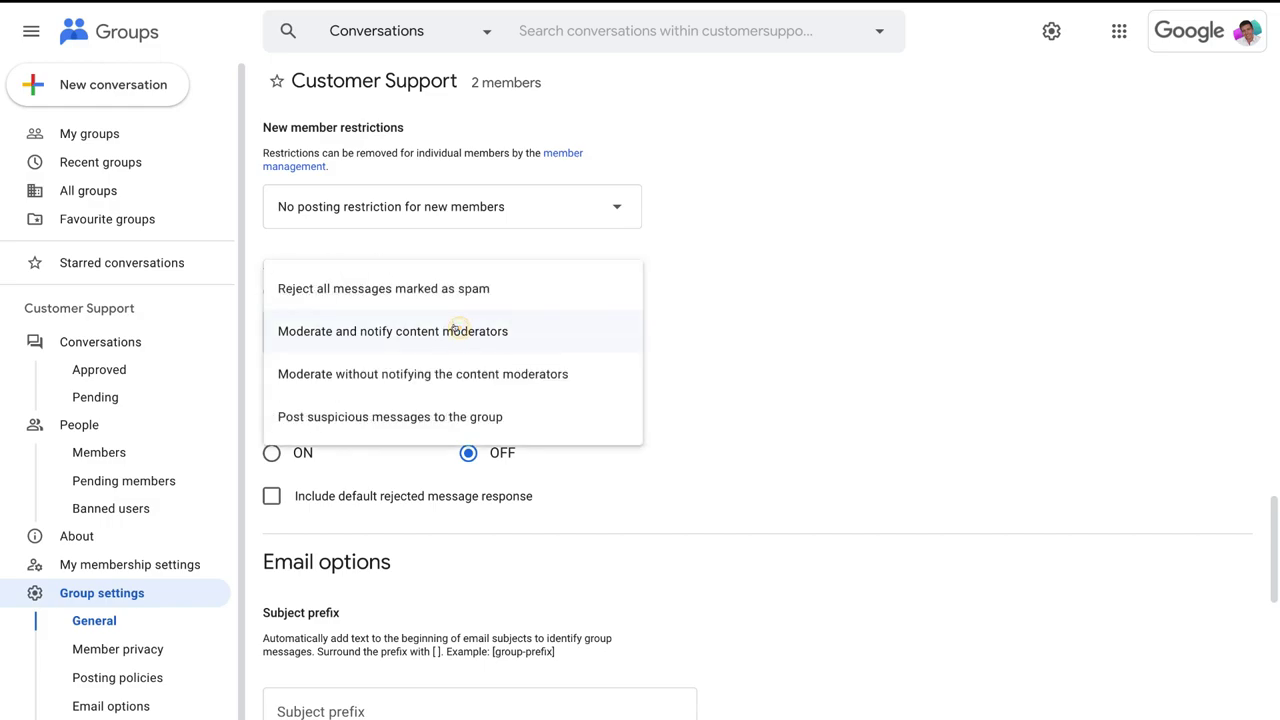
{"action": "left_click", "coordinate": [394, 418]}
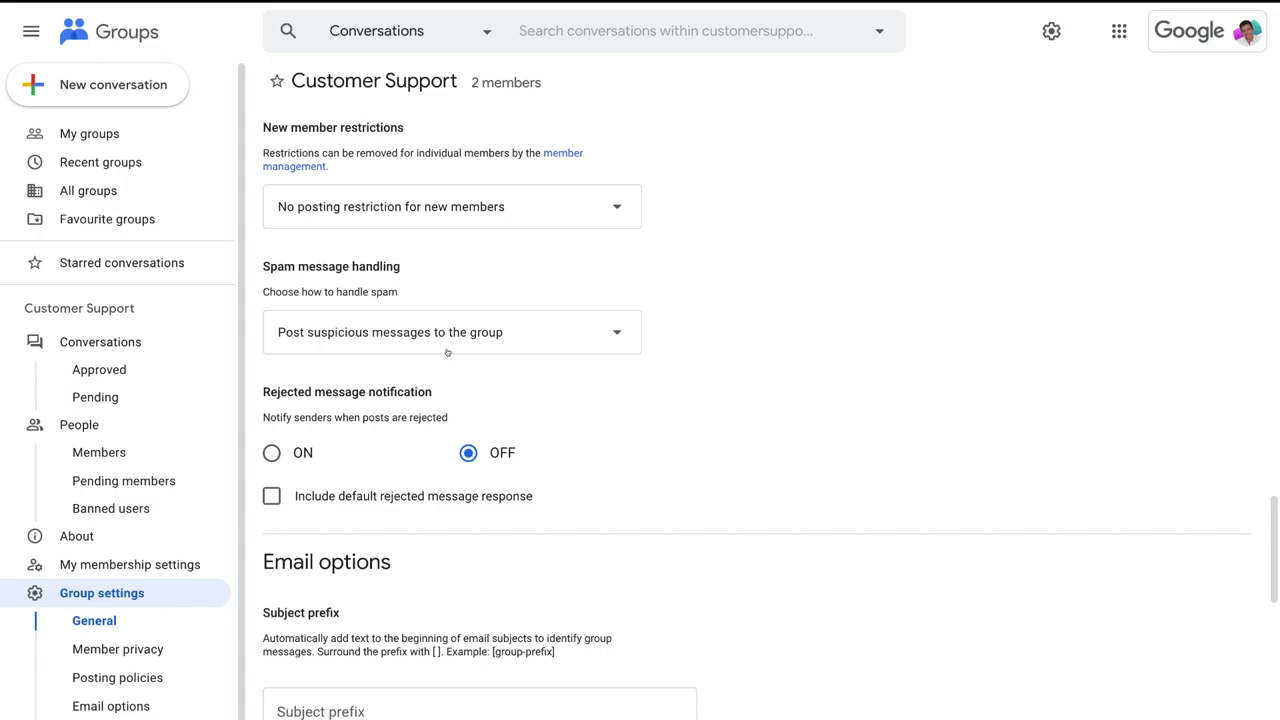
{"action": "scroll", "coordinate": [640, 538], "scroll_direction": "down", "scroll_amount": 4}
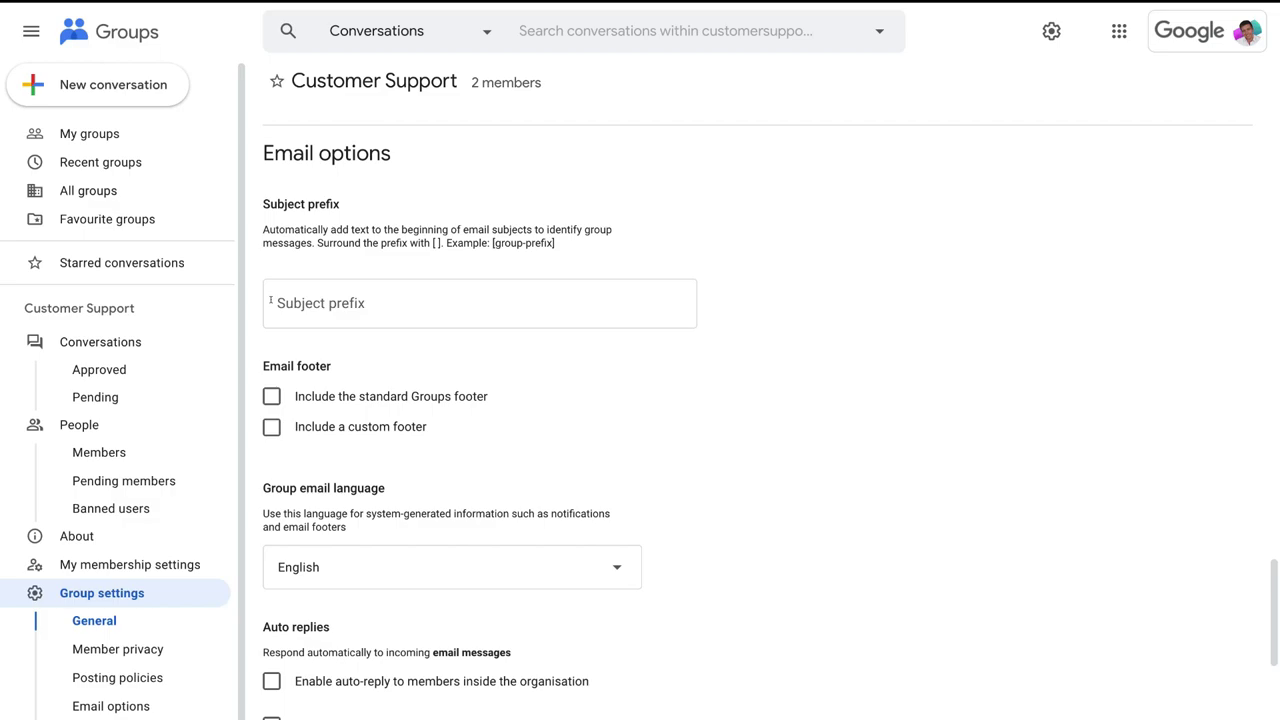
Enter [customer-support] as the Subject prefix under Email options
{"action": "left_click", "coordinate": [270, 302]}
{"action": "type", "text": "[customer-support]"}
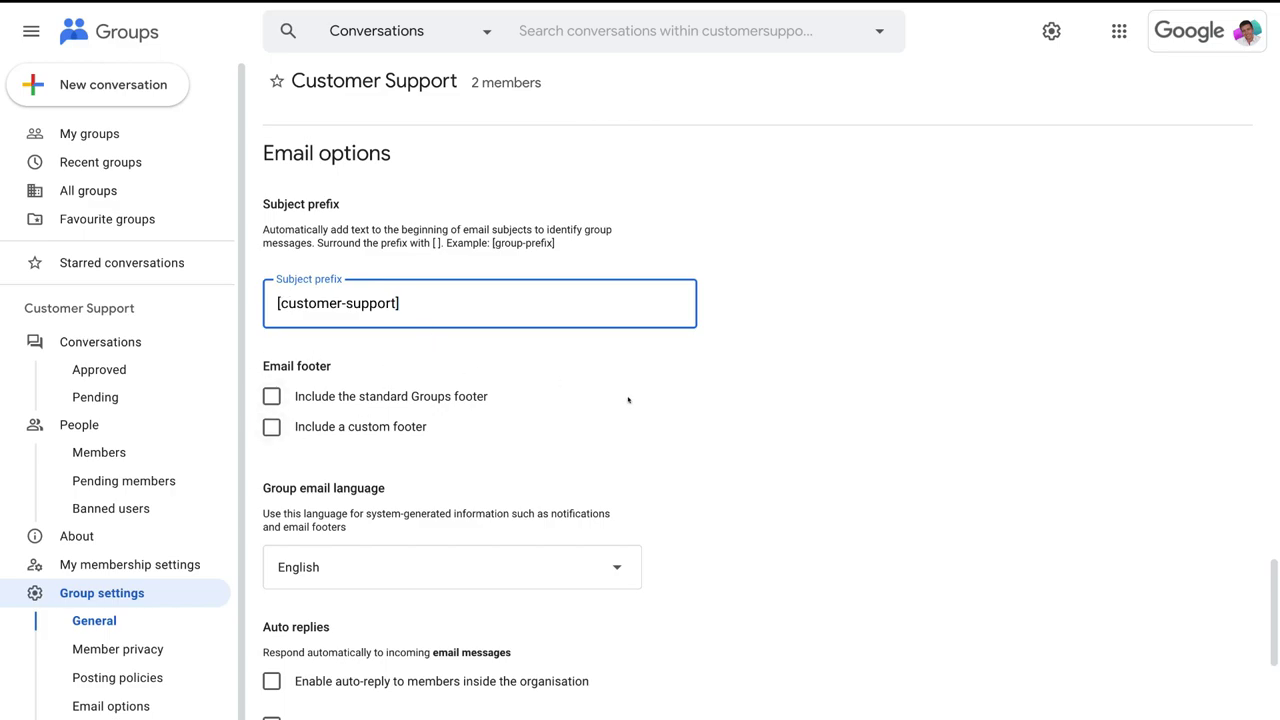
{"action": "scroll", "coordinate": [628, 400], "scroll_direction": "down", "scroll_amount": 3}
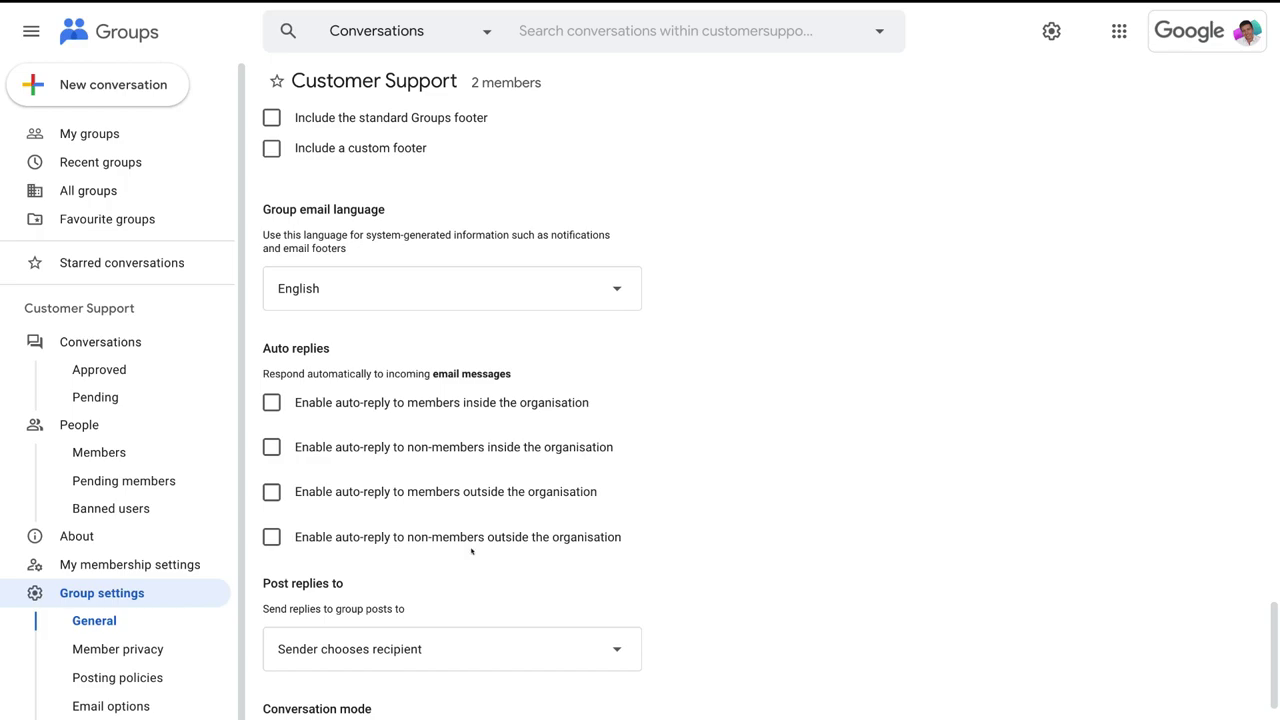
Enable auto-reply to outside non-members with a thank-you message promising a prompt support response
{"action": "left_click", "coordinate": [272, 538]}
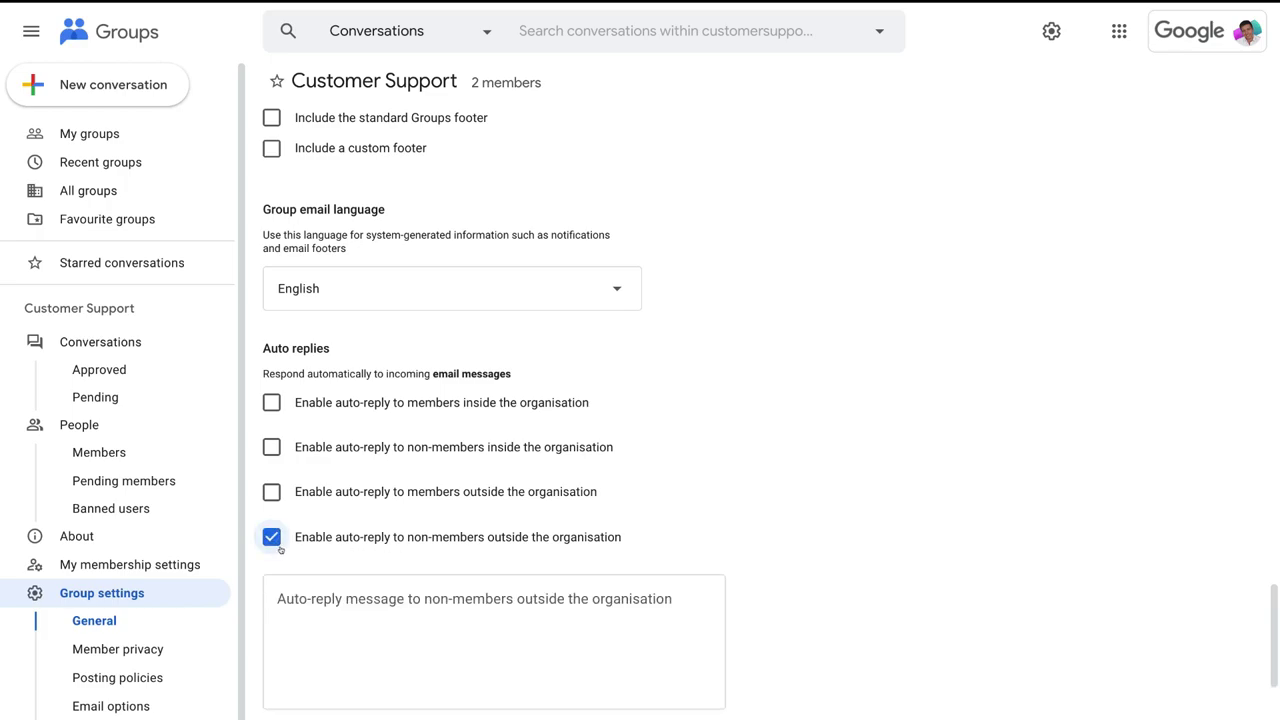
{"action": "left_click", "coordinate": [297, 592]}
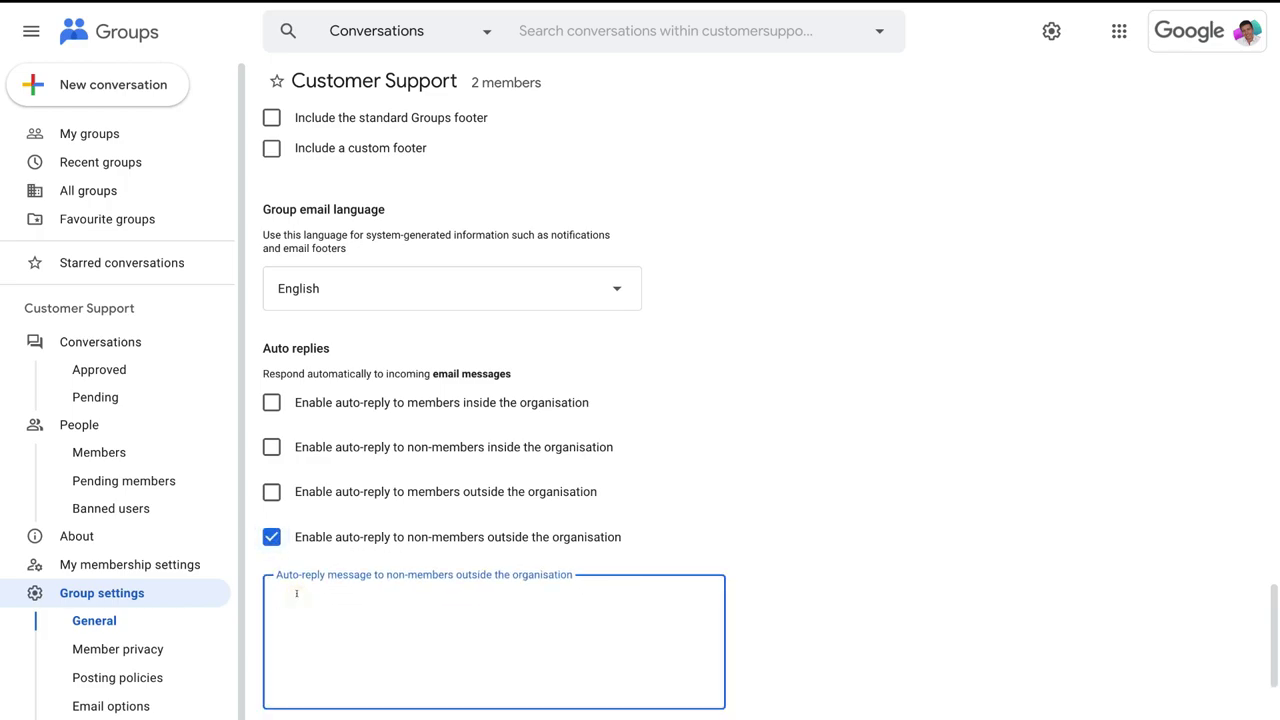
{"action": "type", "text": "Thanks for getting in touch with our customer support team. We will get back to your shortly."}
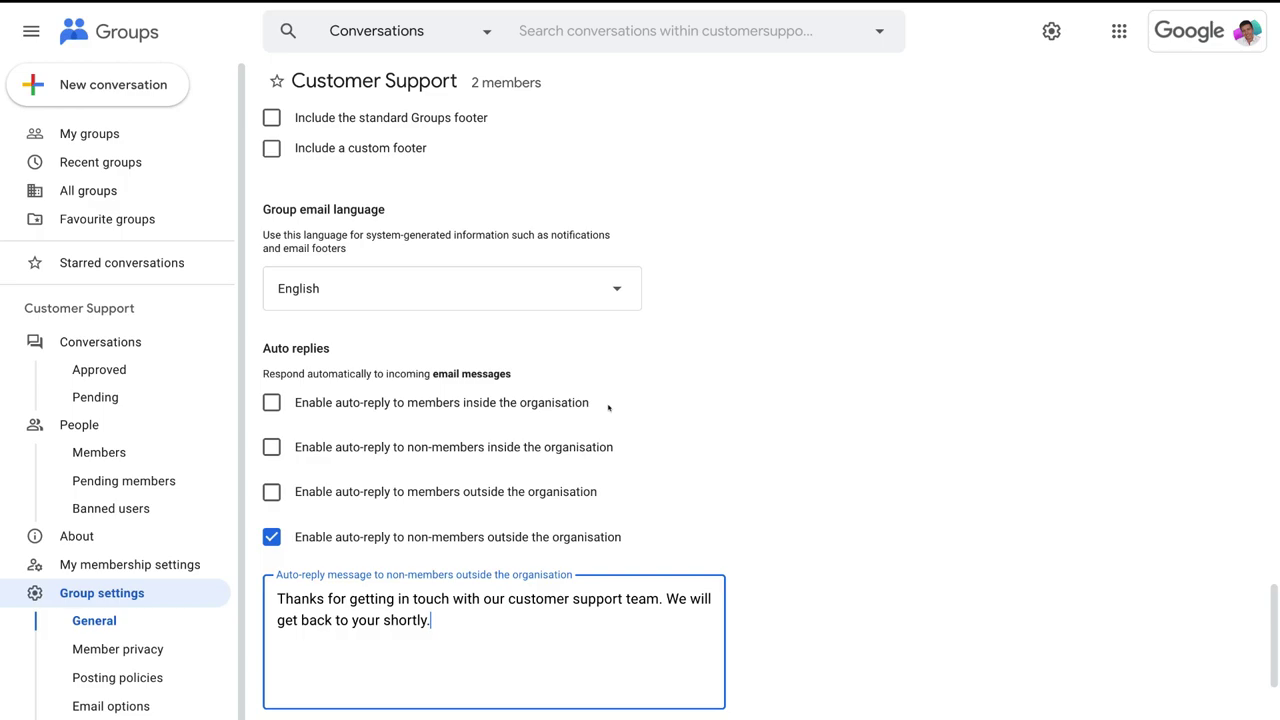
{"action": "scroll", "coordinate": [781, 428], "scroll_direction": "down", "scroll_amount": 2}
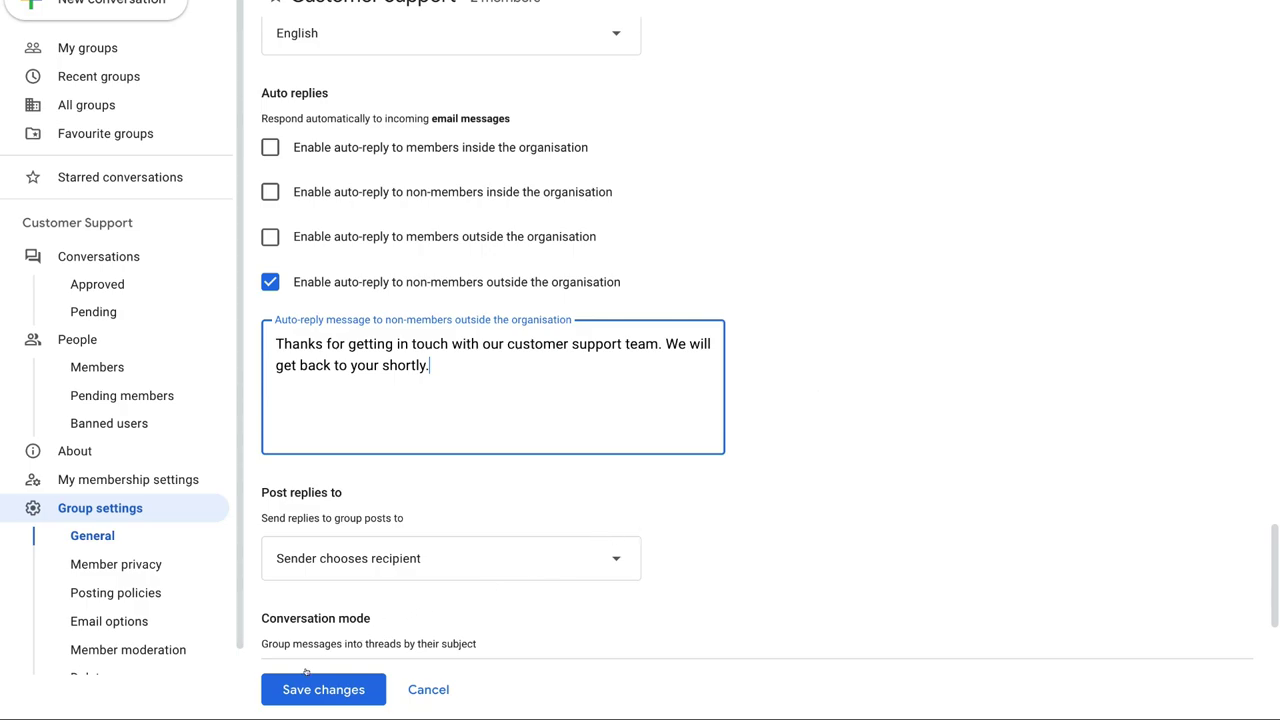
Apply the Customer Support group's new settings with Save changes
{"action": "left_click", "coordinate": [345, 683]}
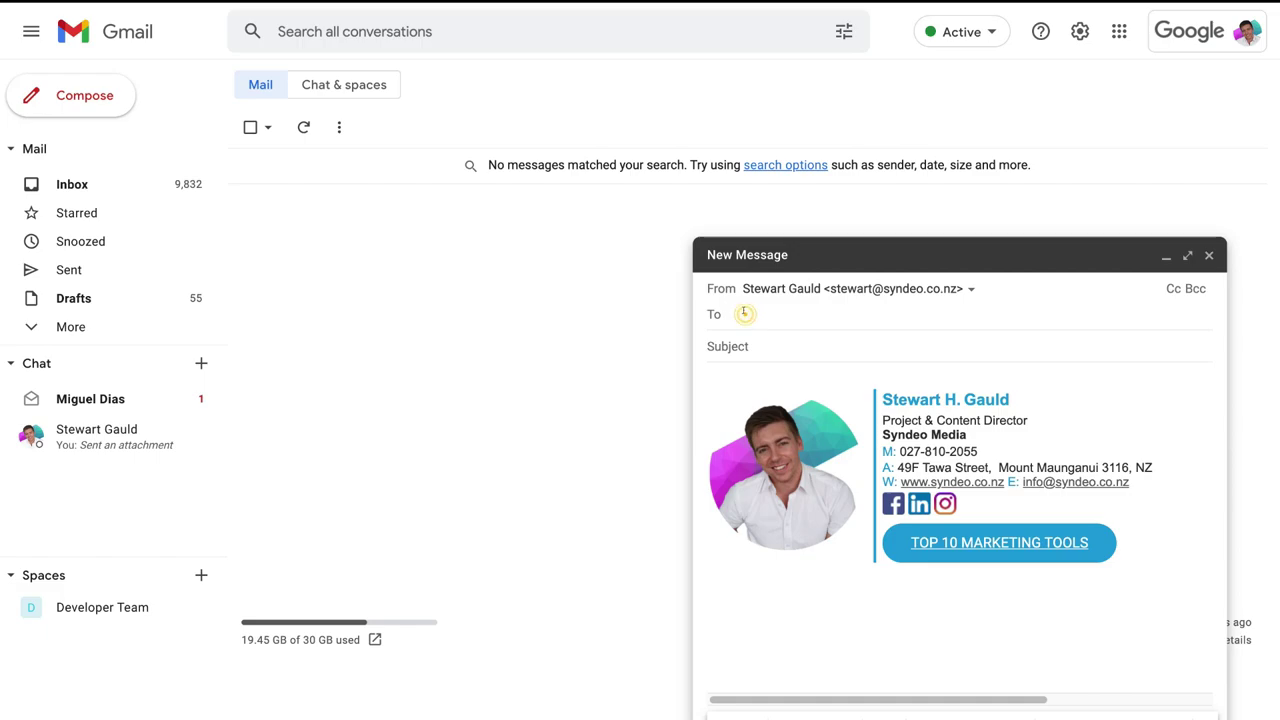
Type 'customer' in the To field and pick the Customer Support group suggestion
{"action": "type", "text": "customer"}
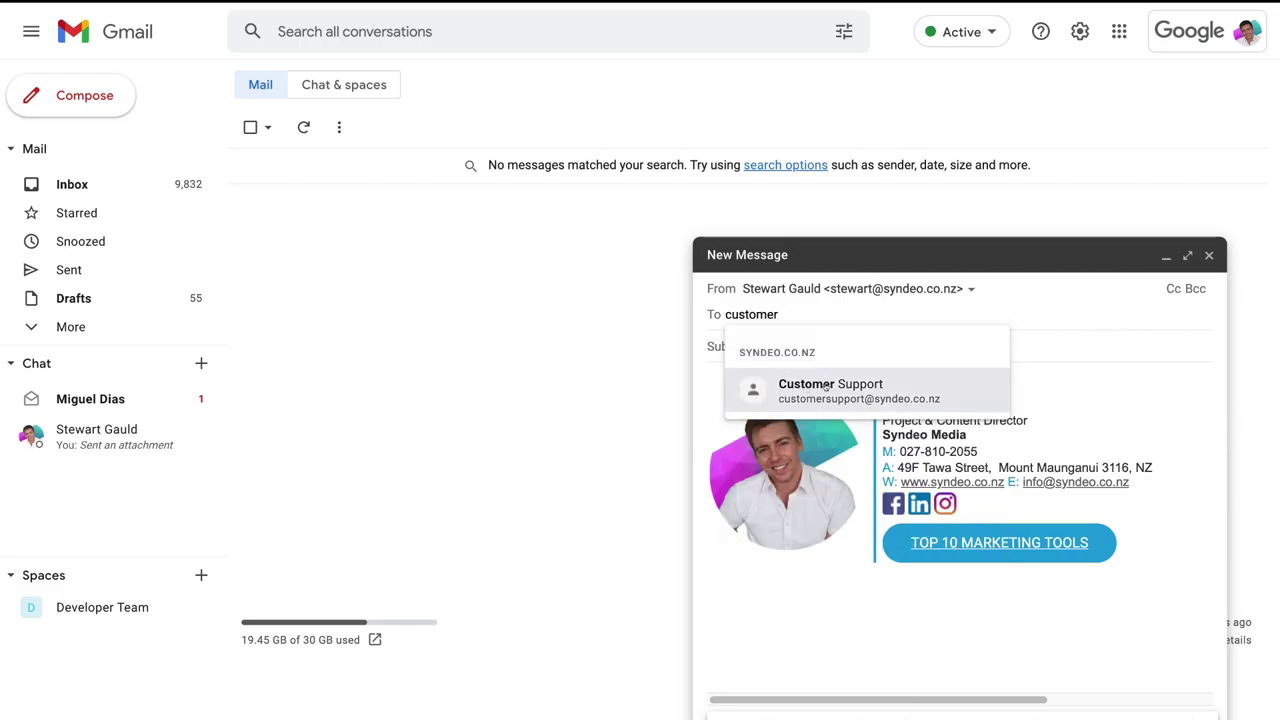
{"action": "mouse_move", "coordinate": [838, 387]}
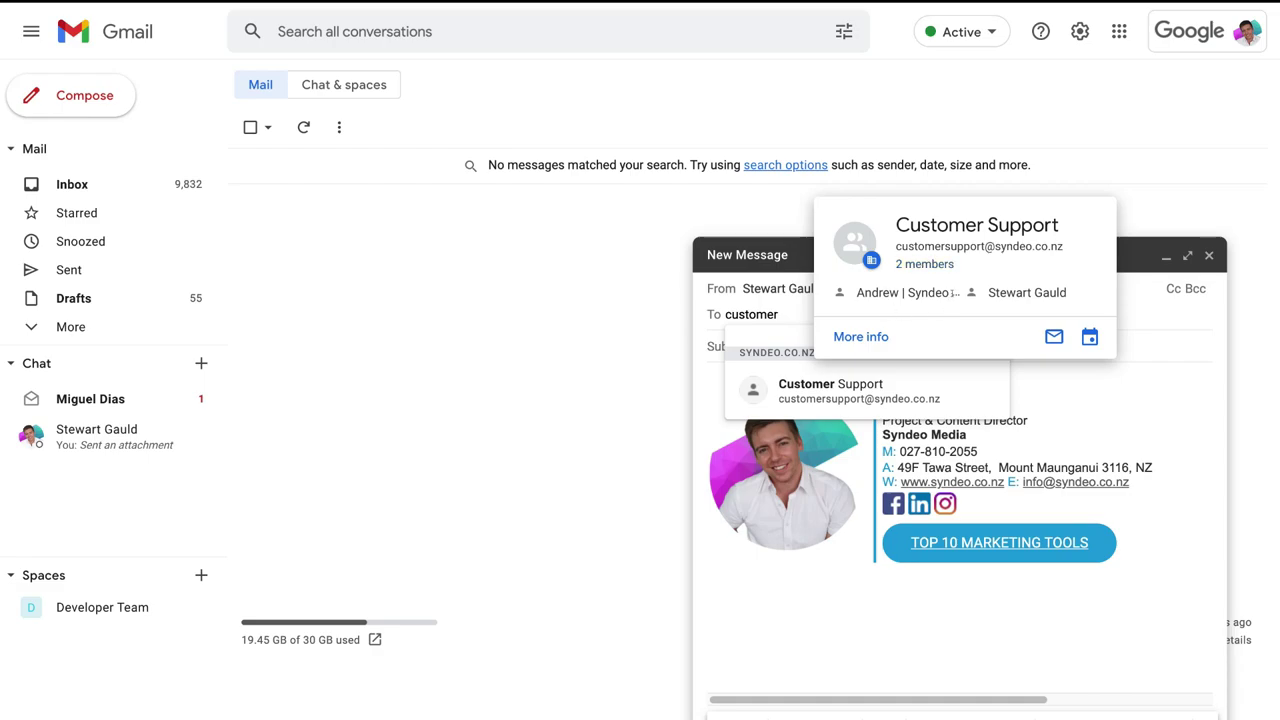
{"action": "left_click", "coordinate": [889, 386]}
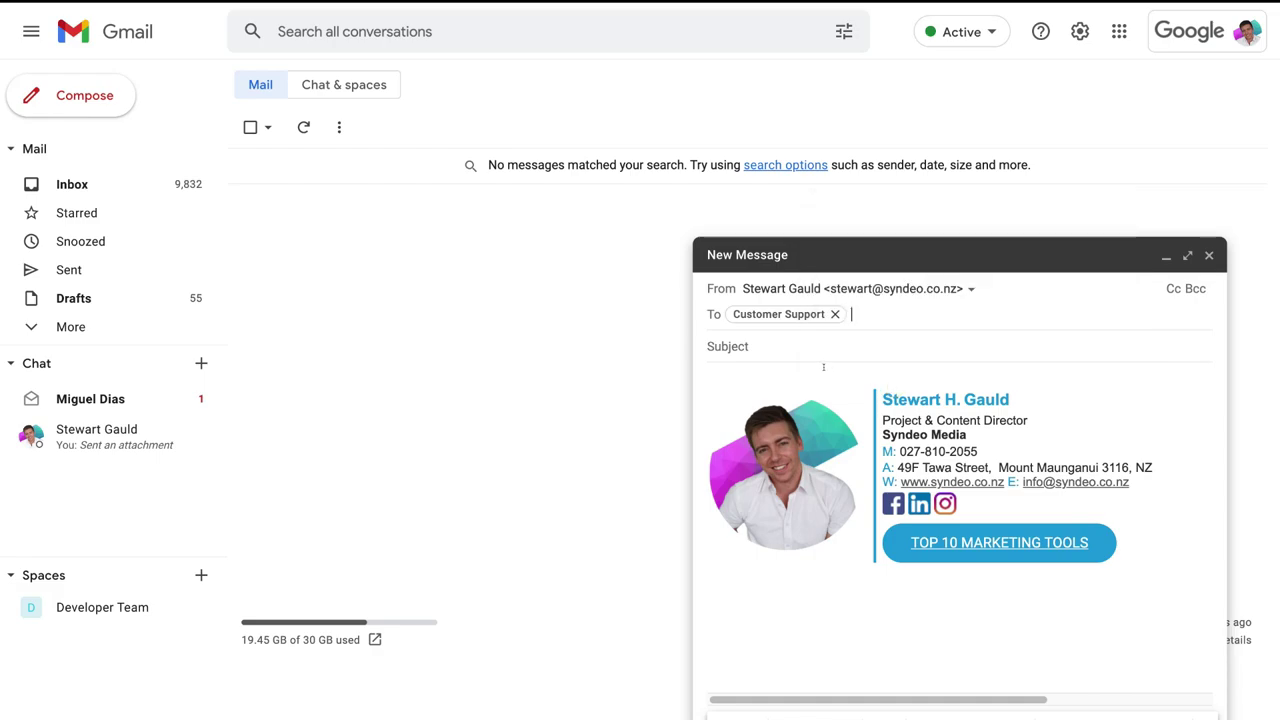